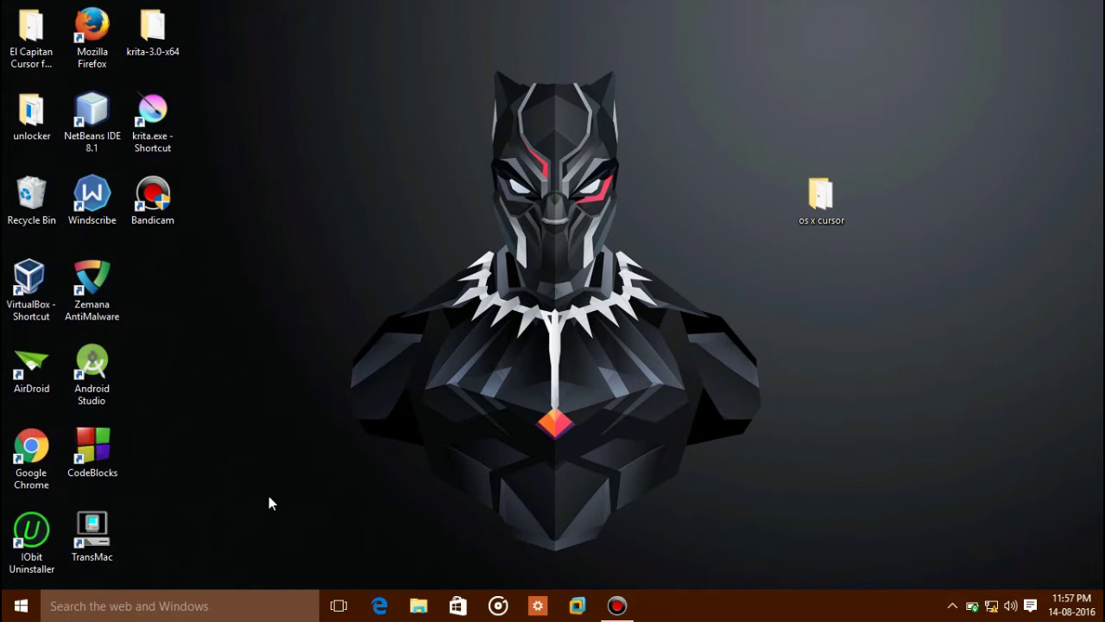
Search Windows for 'mouse' and open the Mouse & touchpad settings page
{"action": "left_click", "coordinate": [207, 614]}
{"action": "type", "text": "mo"}
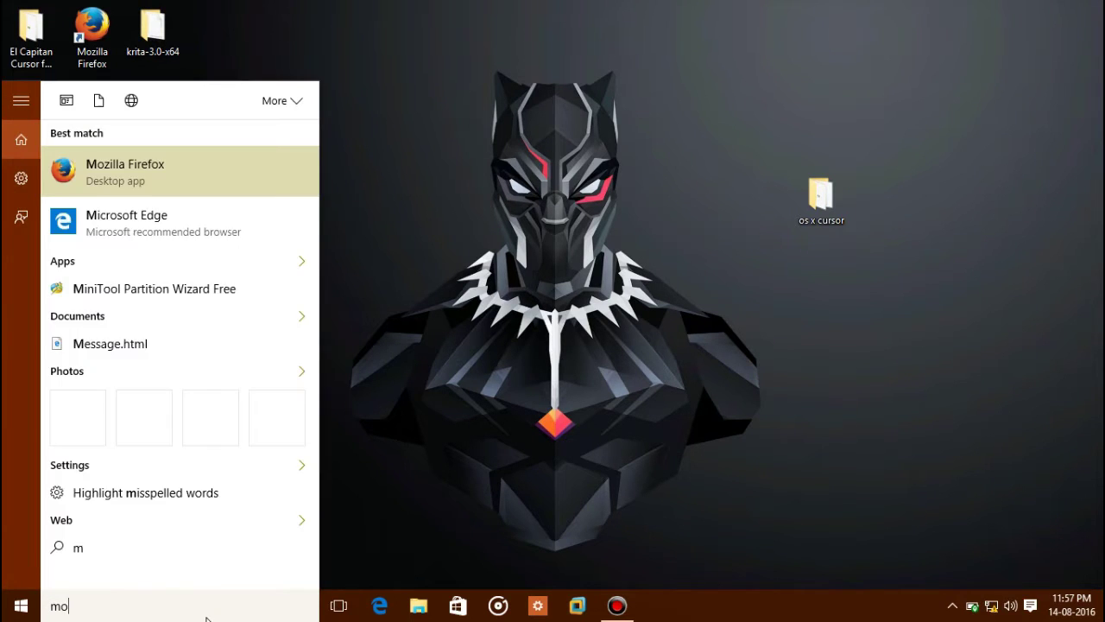
{"action": "type", "text": "use"}
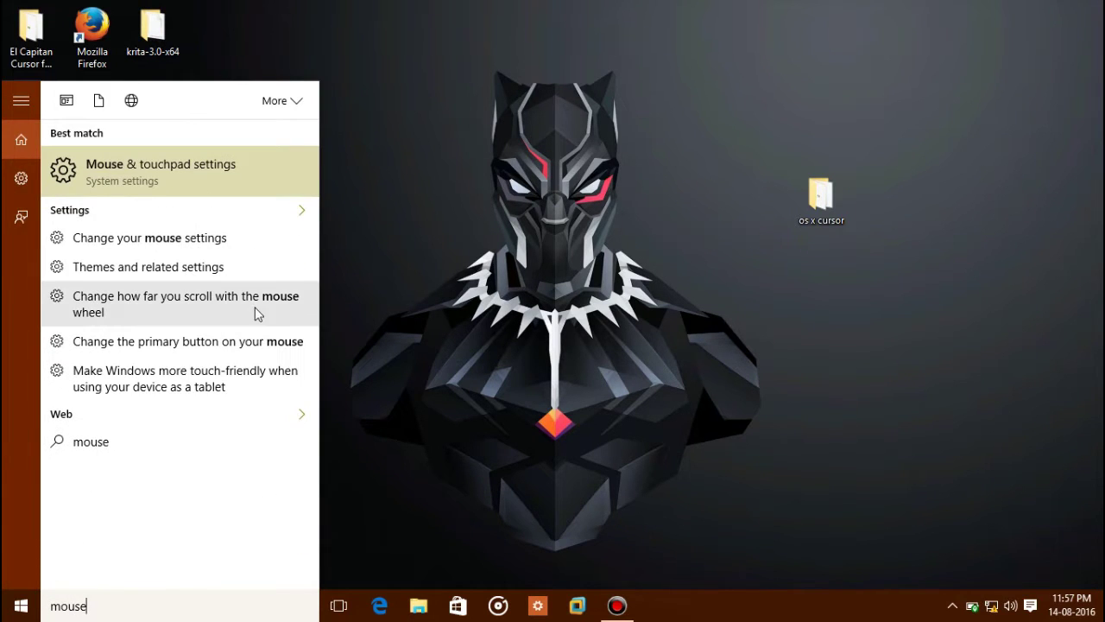
{"action": "left_click", "coordinate": [243, 178]}
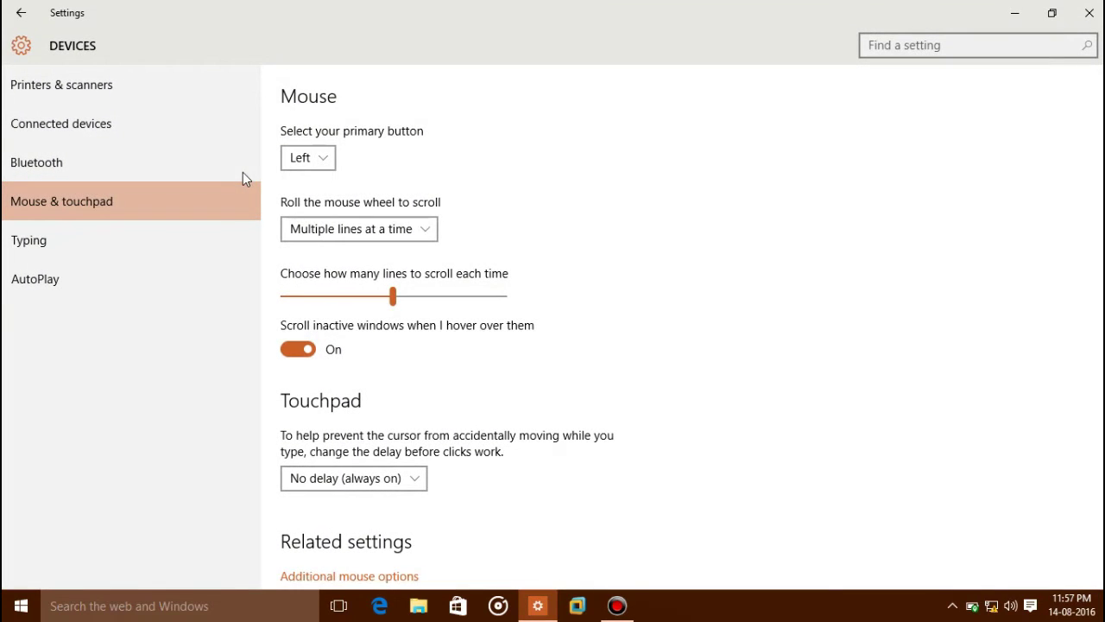
Open and close Additional mouse options, then minimize Settings to show the desktop
{"action": "left_click", "coordinate": [323, 576]}
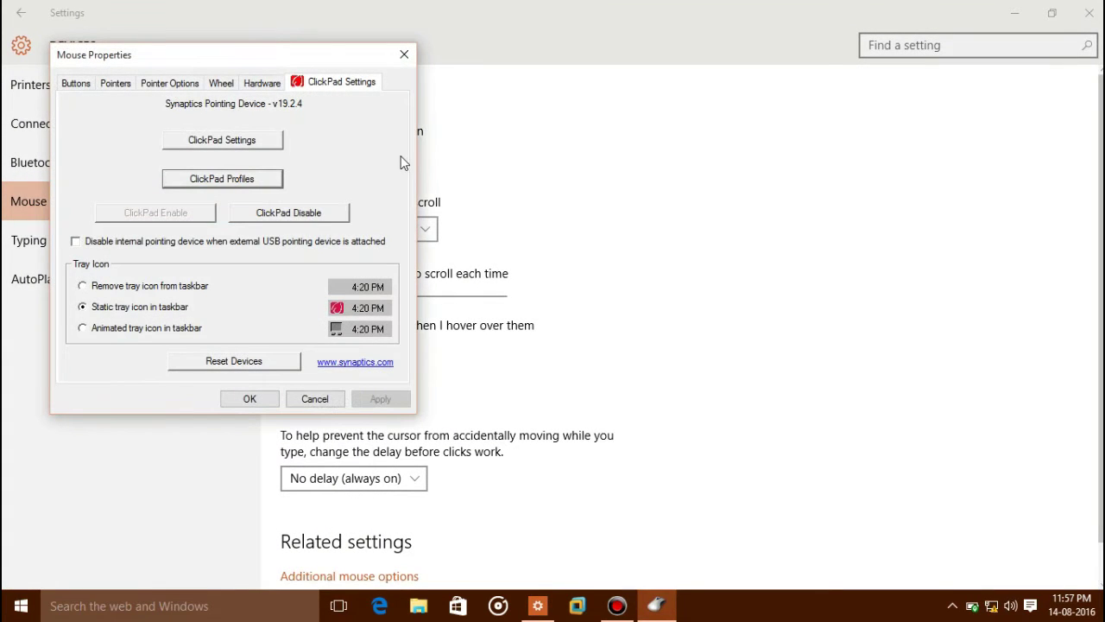
{"action": "left_click", "coordinate": [404, 53]}
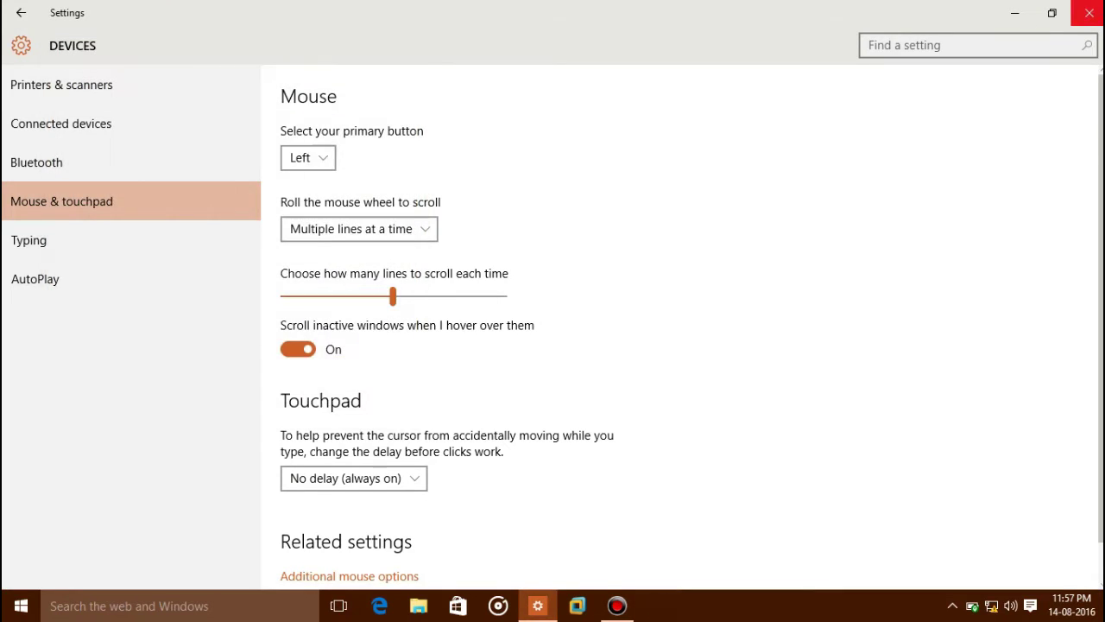
{"action": "left_click", "coordinate": [1015, 13]}
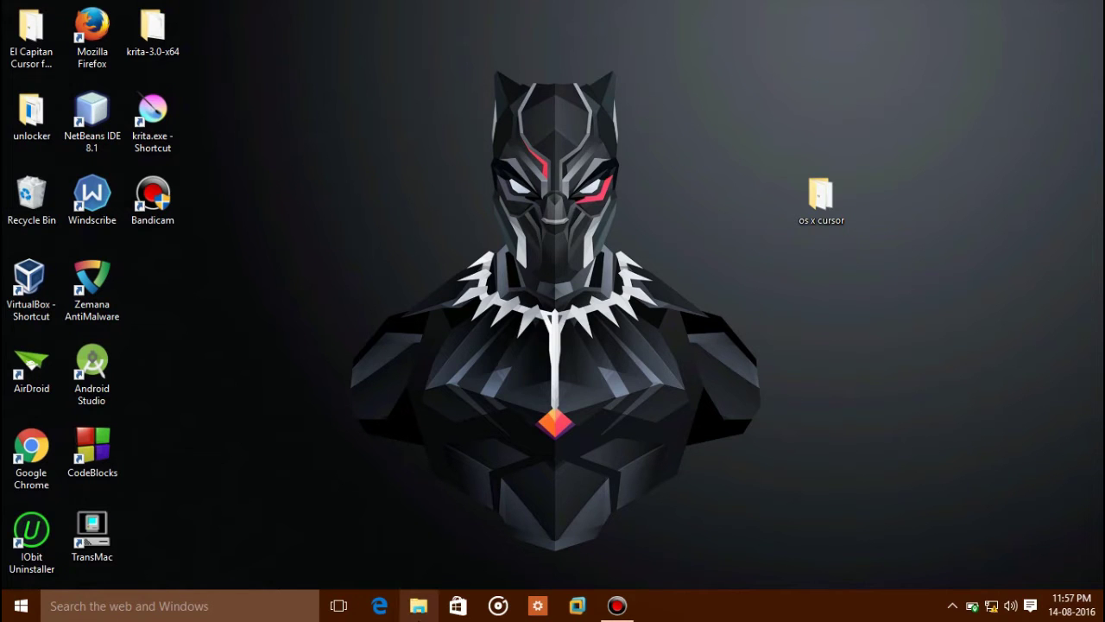
Restore Settings, search 'mouse', and open Mouse Properties on the Pointers tab showing Windows Default
{"action": "left_click", "coordinate": [538, 607]}
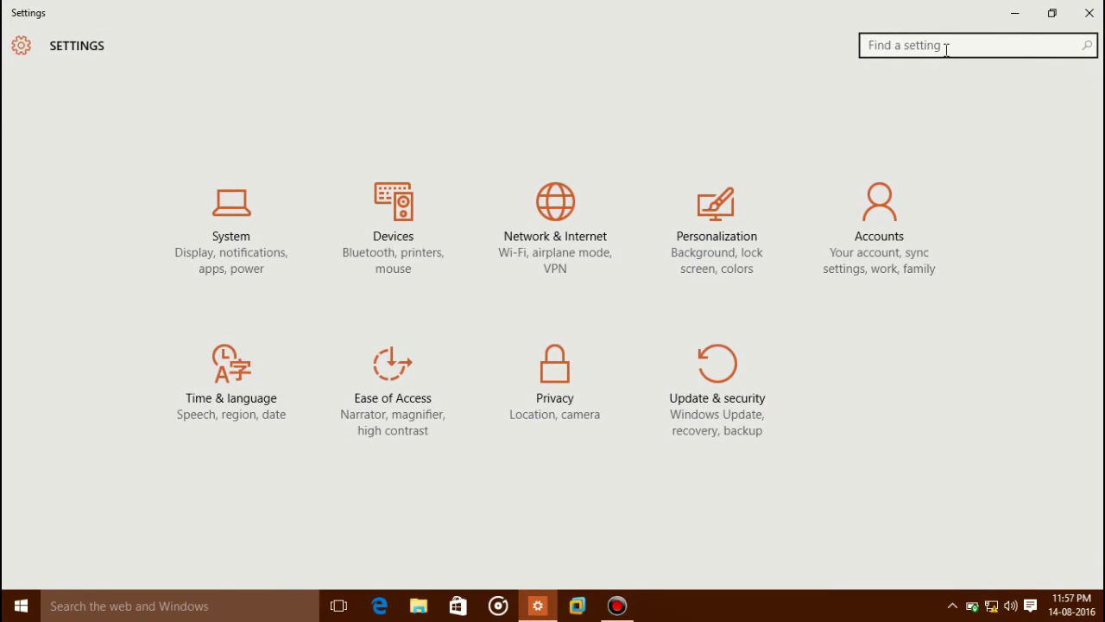
{"action": "left_click", "coordinate": [947, 48]}
{"action": "type", "text": "mouse"}
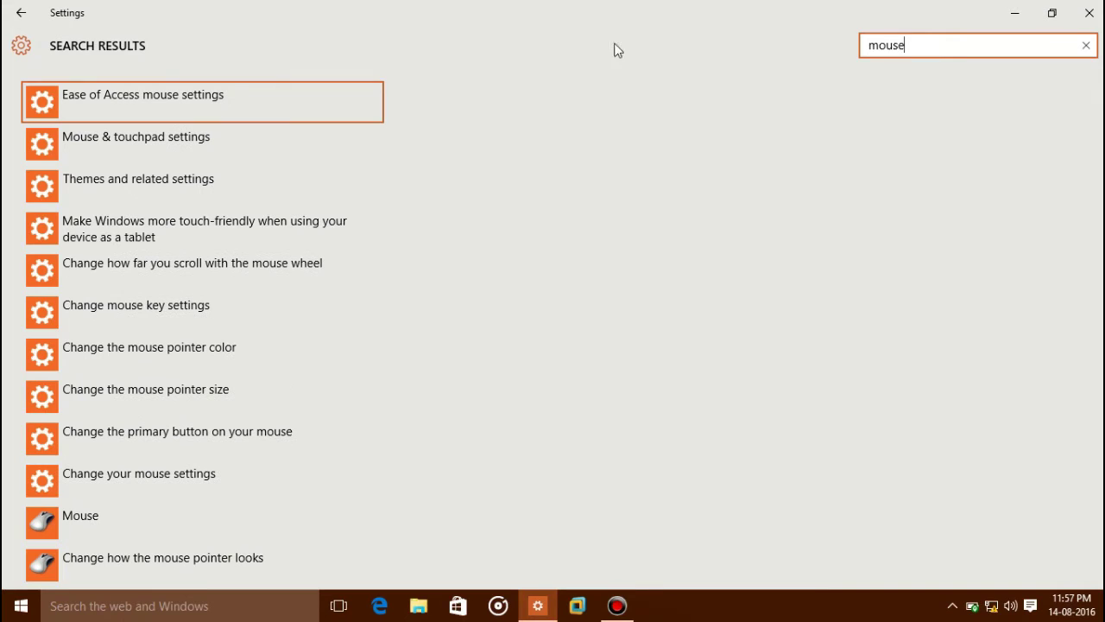
{"action": "left_click", "coordinate": [256, 138]}
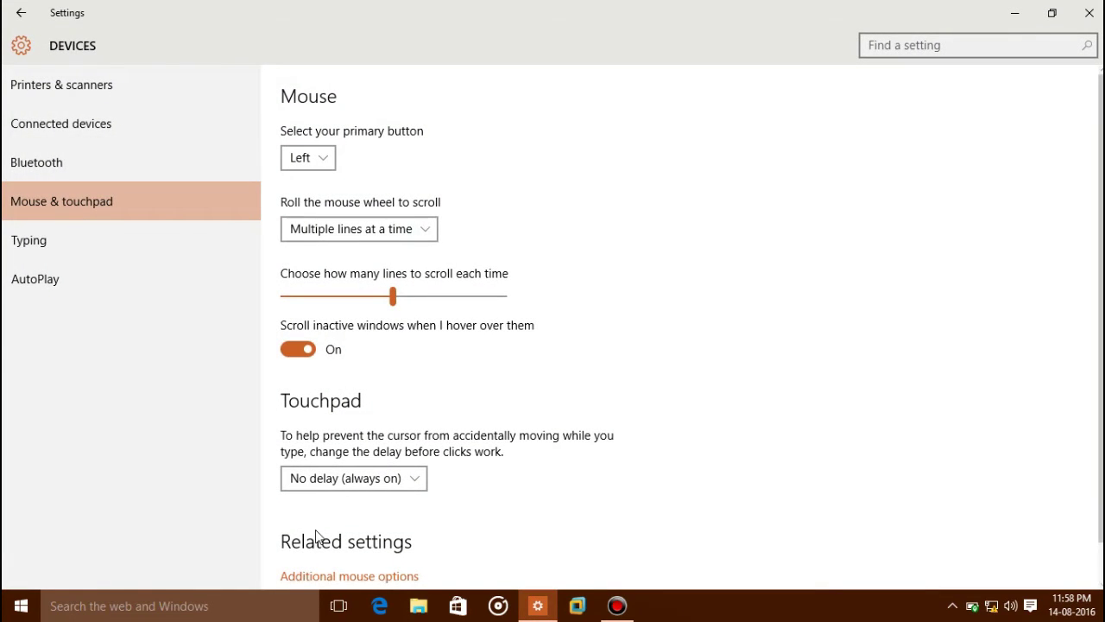
{"action": "left_click", "coordinate": [319, 576]}
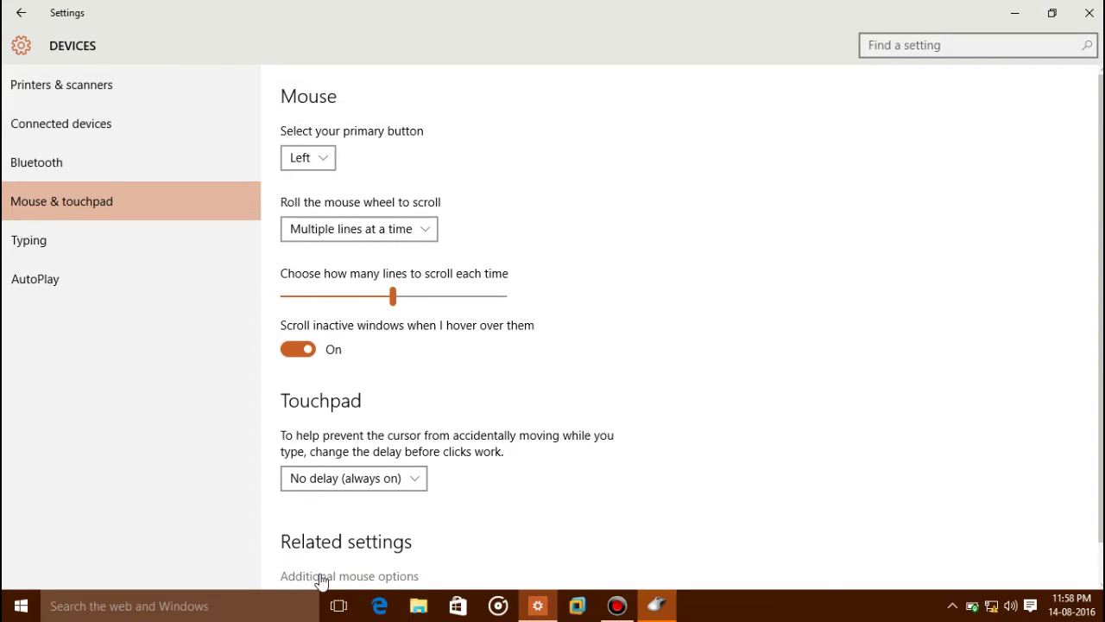
{"action": "left_click", "coordinate": [665, 611]}
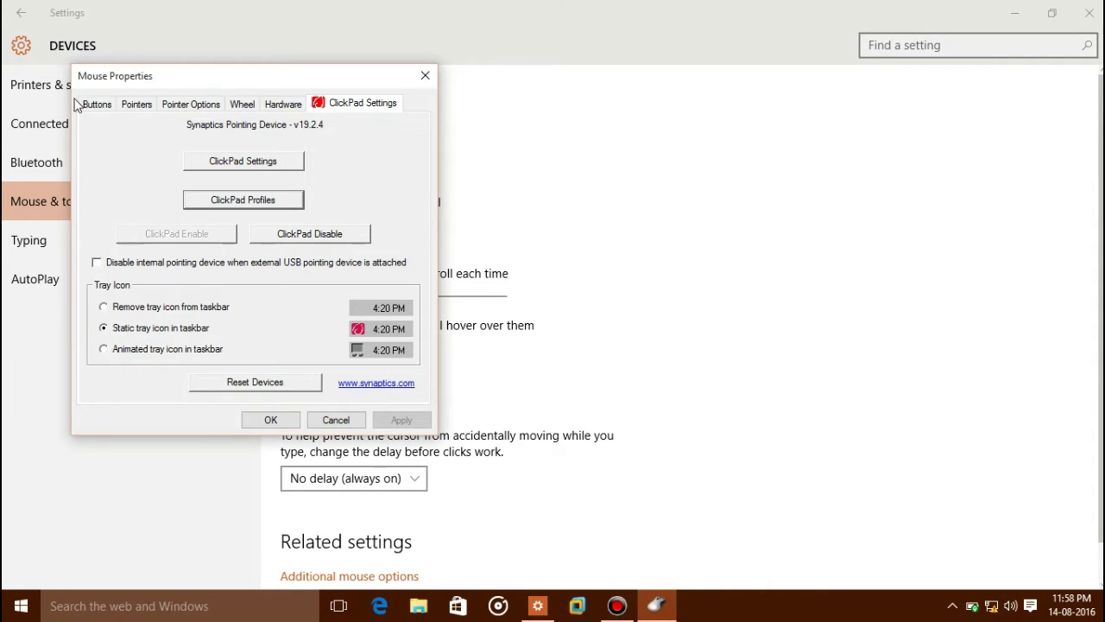
{"action": "left_click", "coordinate": [136, 106]}
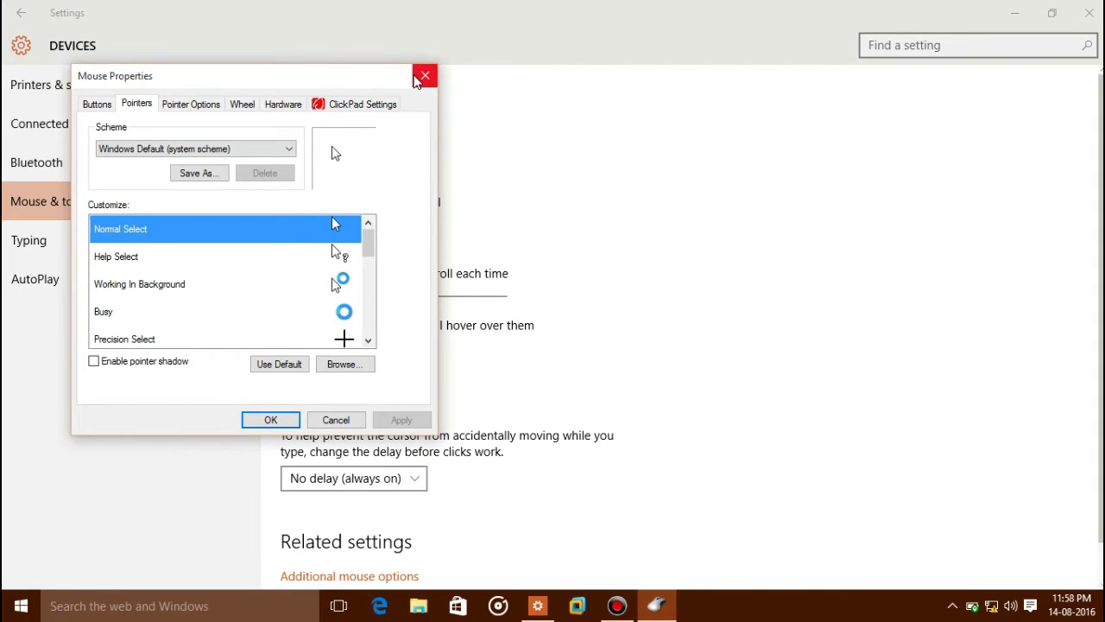
Close Mouse Properties and Settings, check the desktop 'os x cursor' folder, and copy it
{"action": "left_click", "coordinate": [423, 77]}
{"action": "left_click", "coordinate": [1091, 13]}
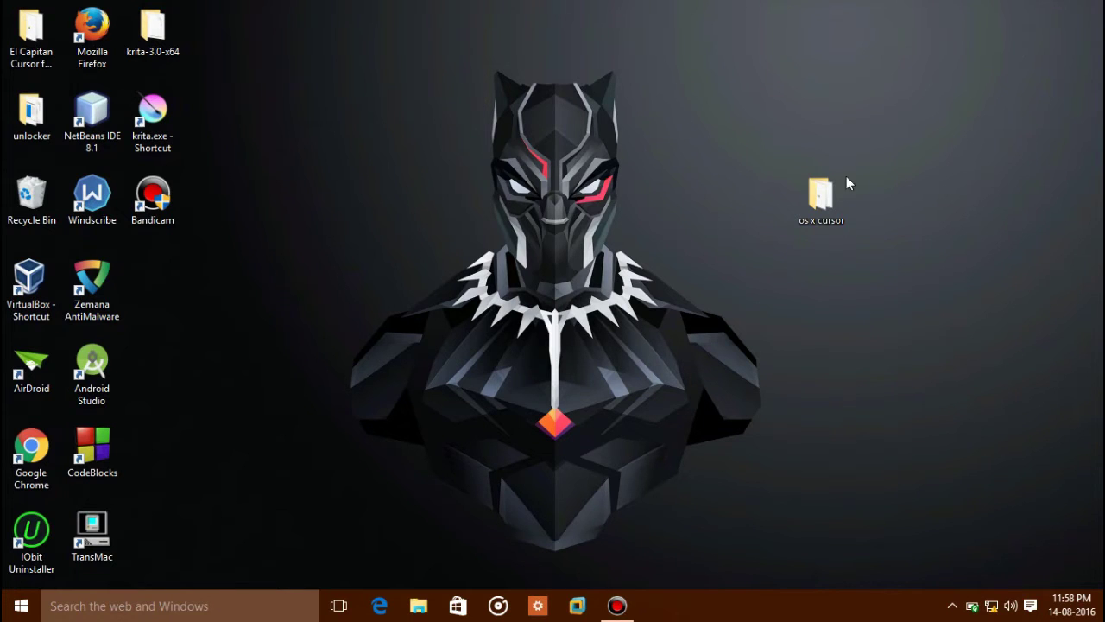
{"action": "double_click", "coordinate": [812, 202]}
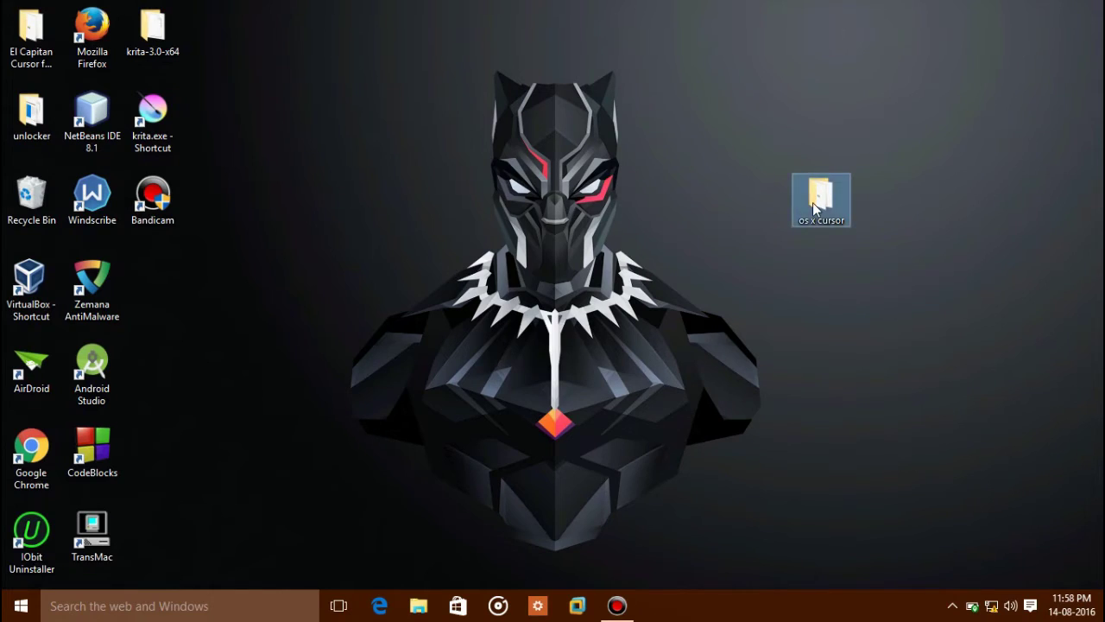
{"action": "left_click", "coordinate": [1098, 8]}
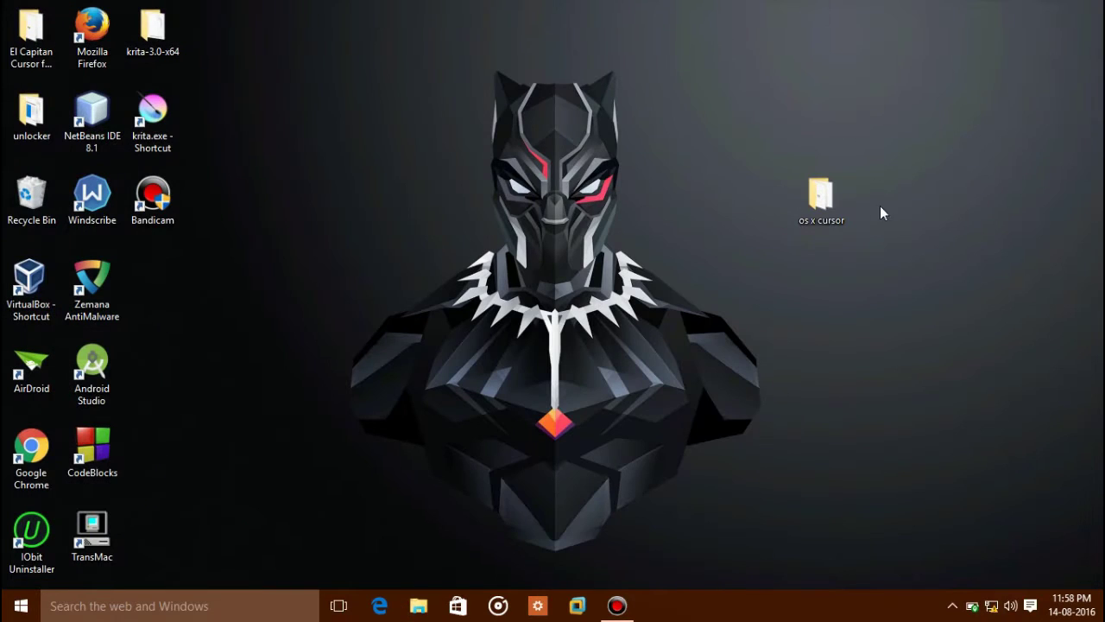
{"action": "right_click", "coordinate": [838, 204]}
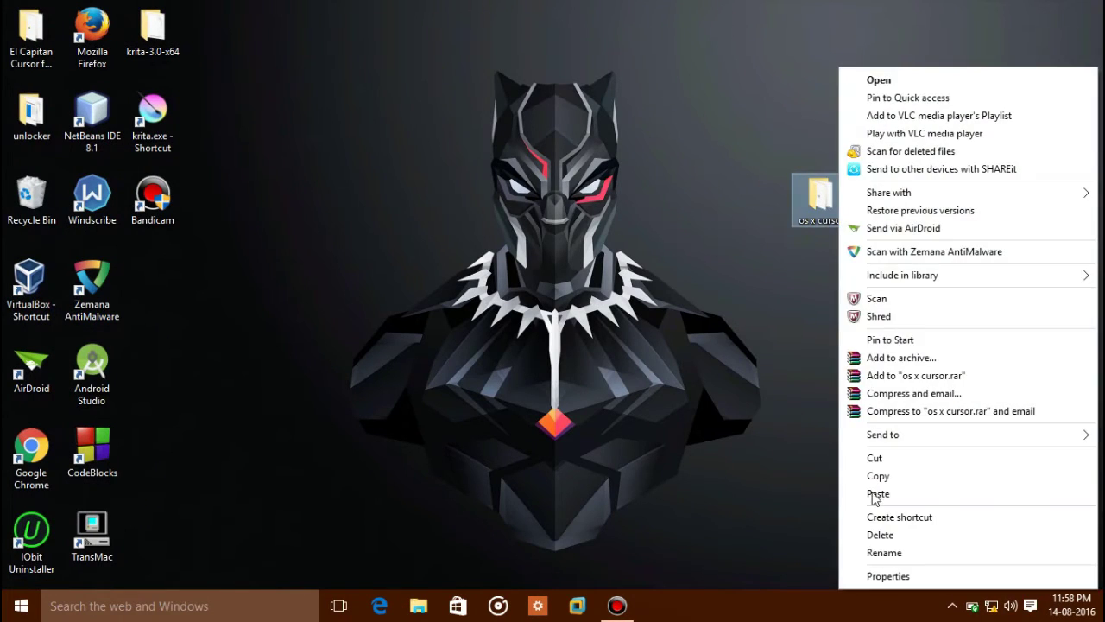
{"action": "left_click", "coordinate": [896, 477]}
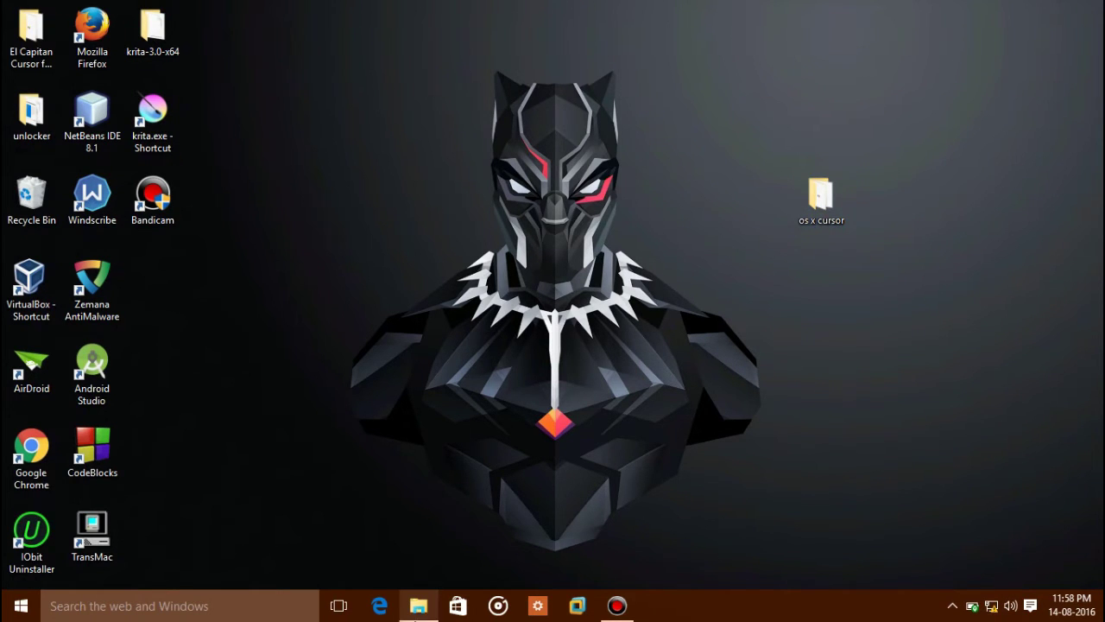
Paste the folder into C:\Windows\Cursors with administrator permission, then close File Explorer
{"action": "left_click", "coordinate": [418, 605]}
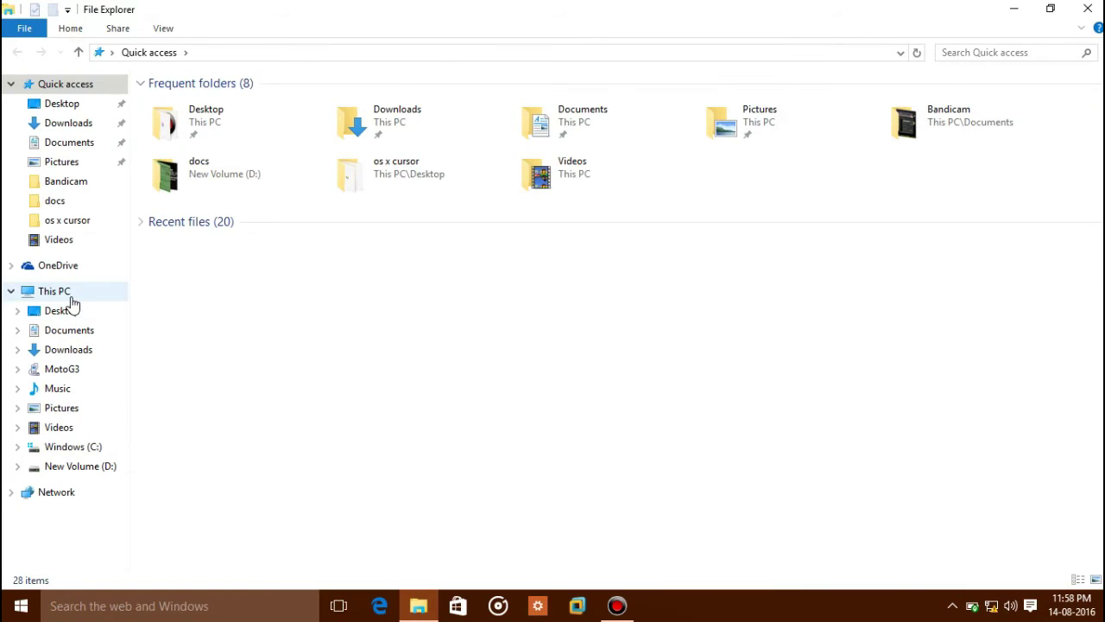
{"action": "left_click", "coordinate": [53, 294]}
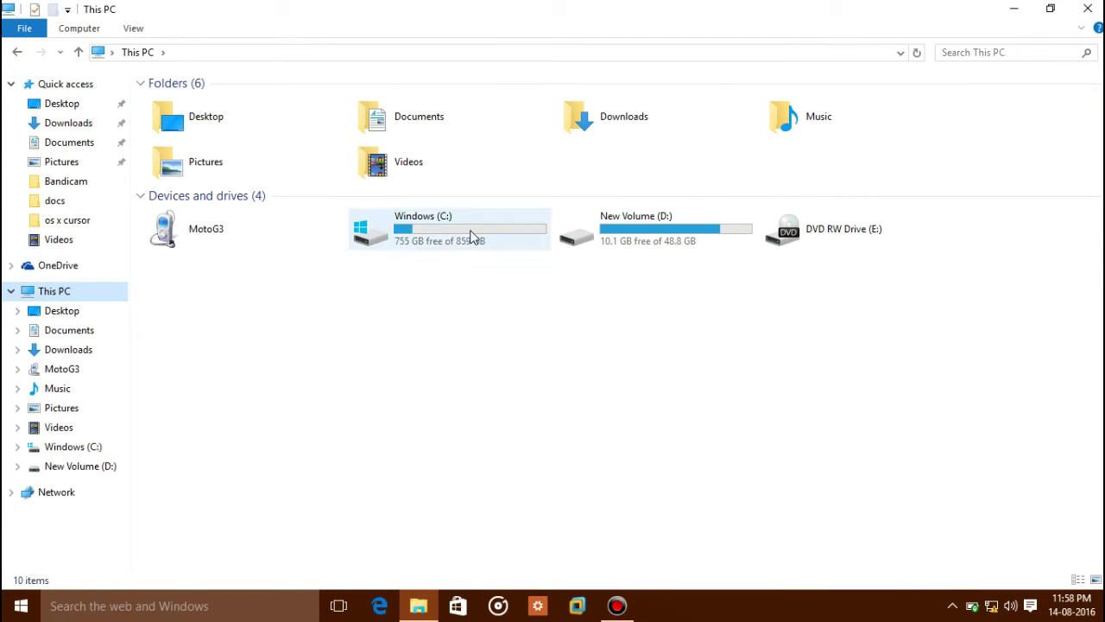
{"action": "double_click", "coordinate": [470, 237]}
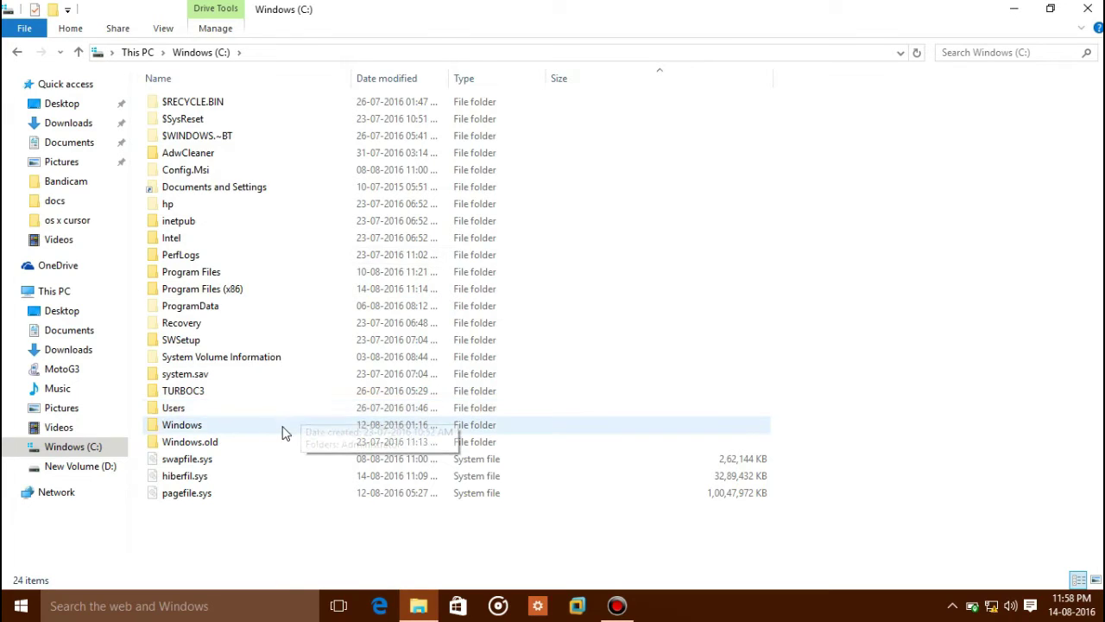
{"action": "double_click", "coordinate": [282, 427]}
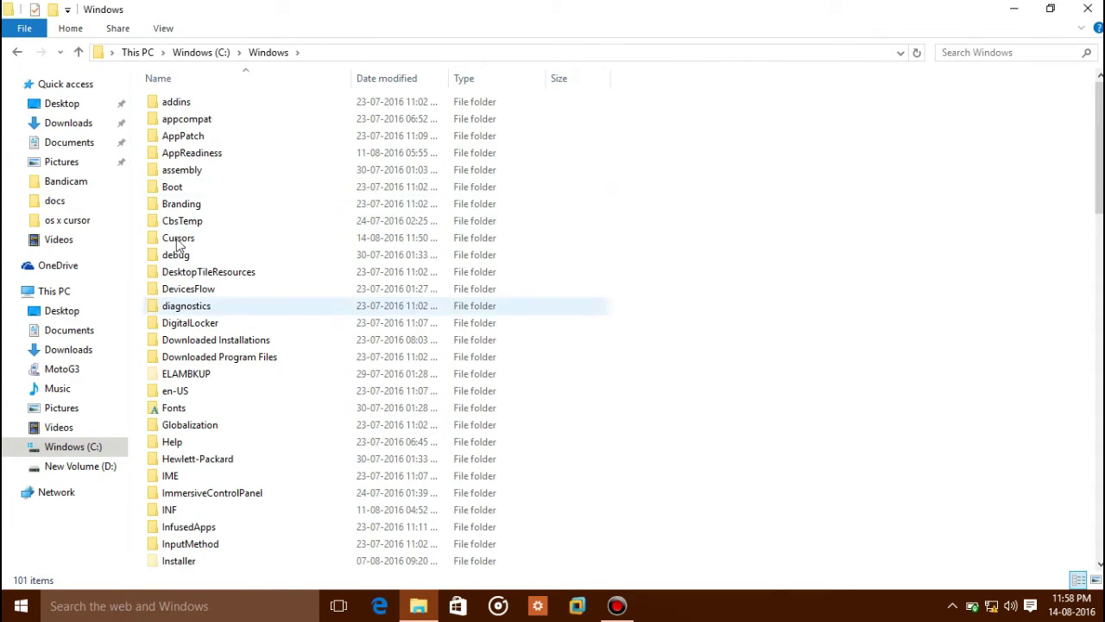
{"action": "double_click", "coordinate": [222, 245]}
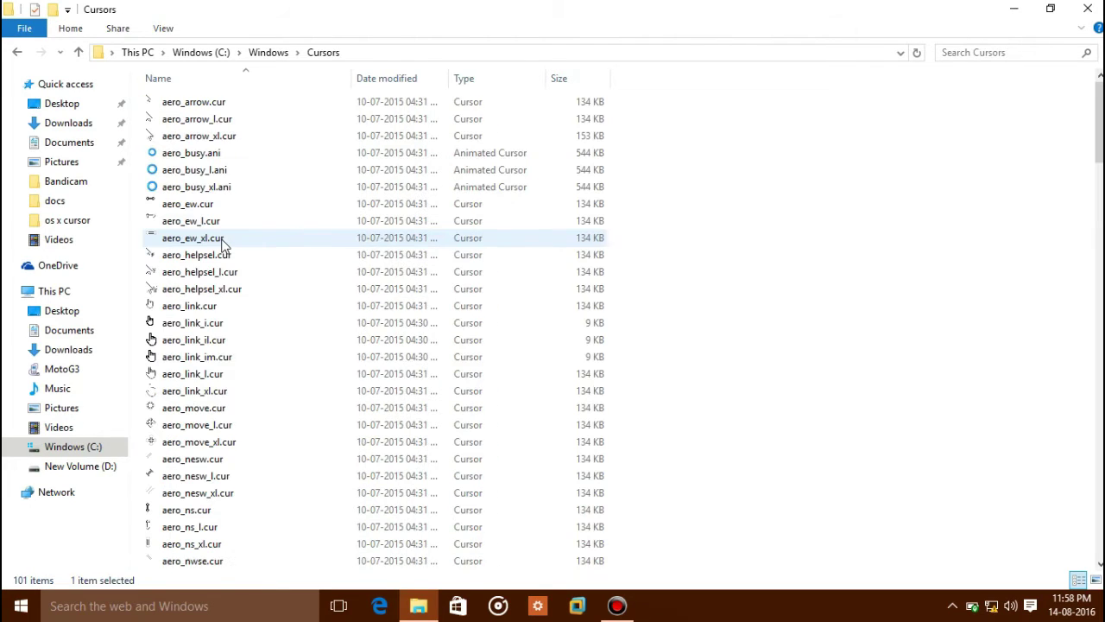
{"action": "right_click", "coordinate": [742, 131]}
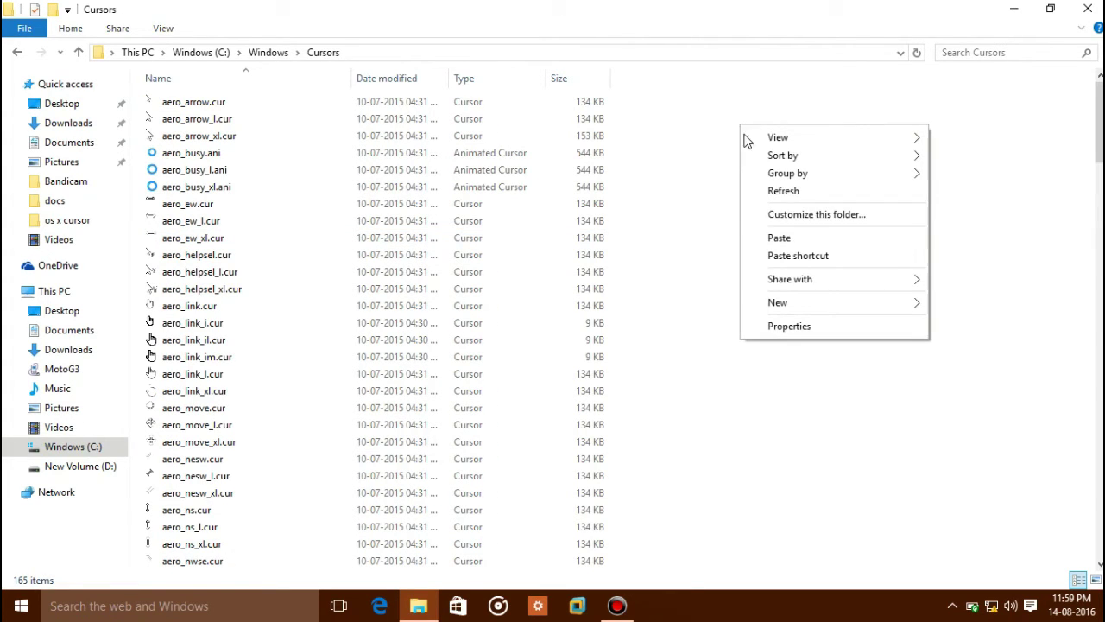
{"action": "left_click", "coordinate": [831, 238]}
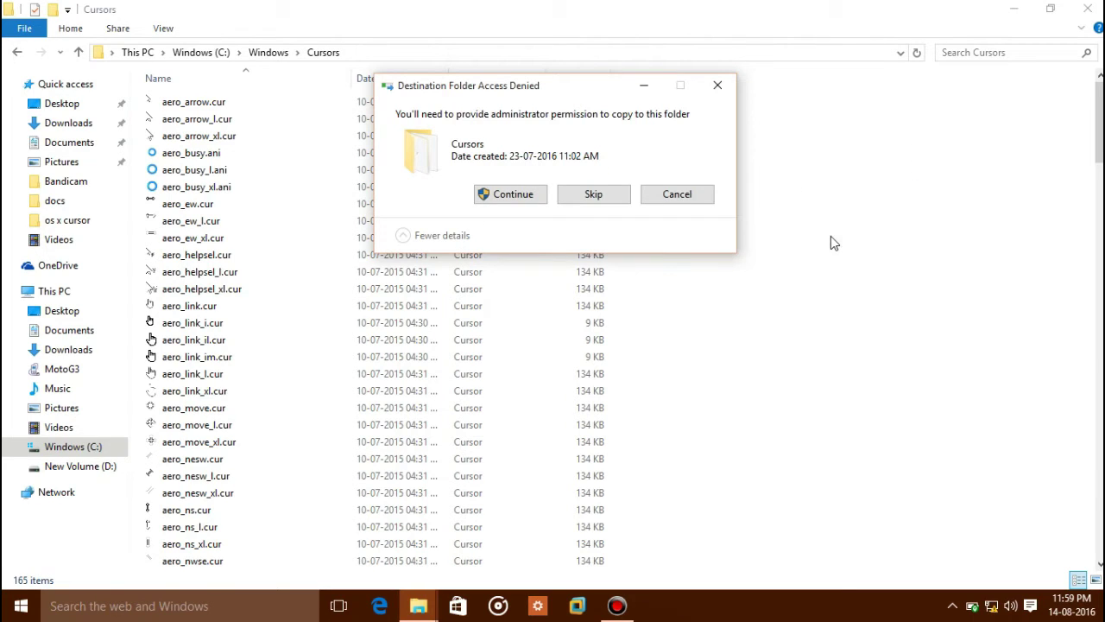
{"action": "left_click", "coordinate": [512, 194]}
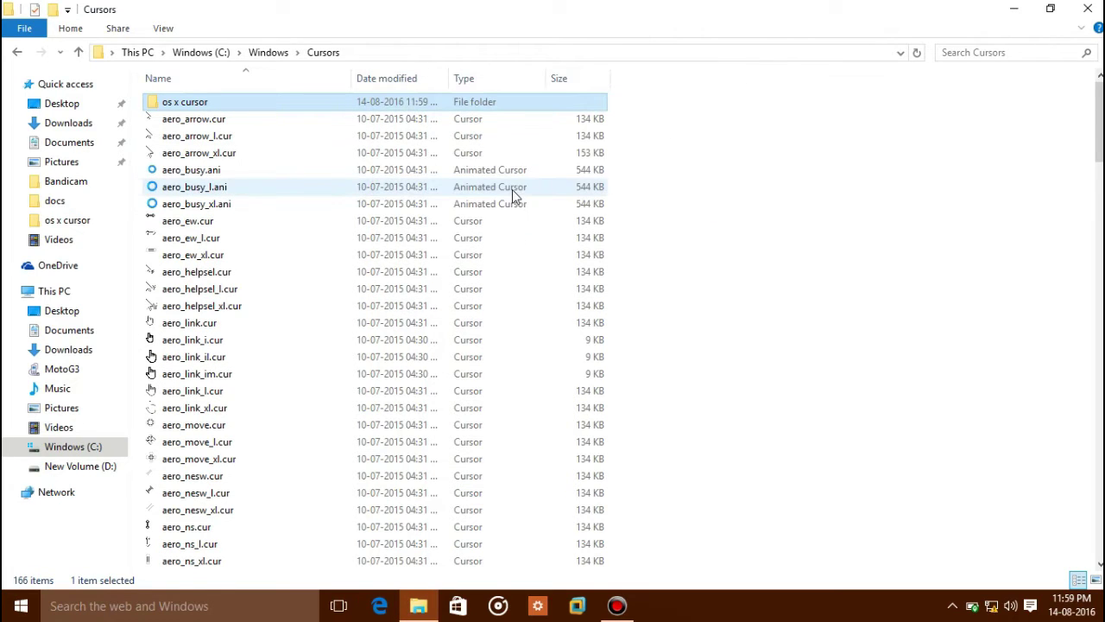
{"action": "left_click", "coordinate": [1087, 8]}
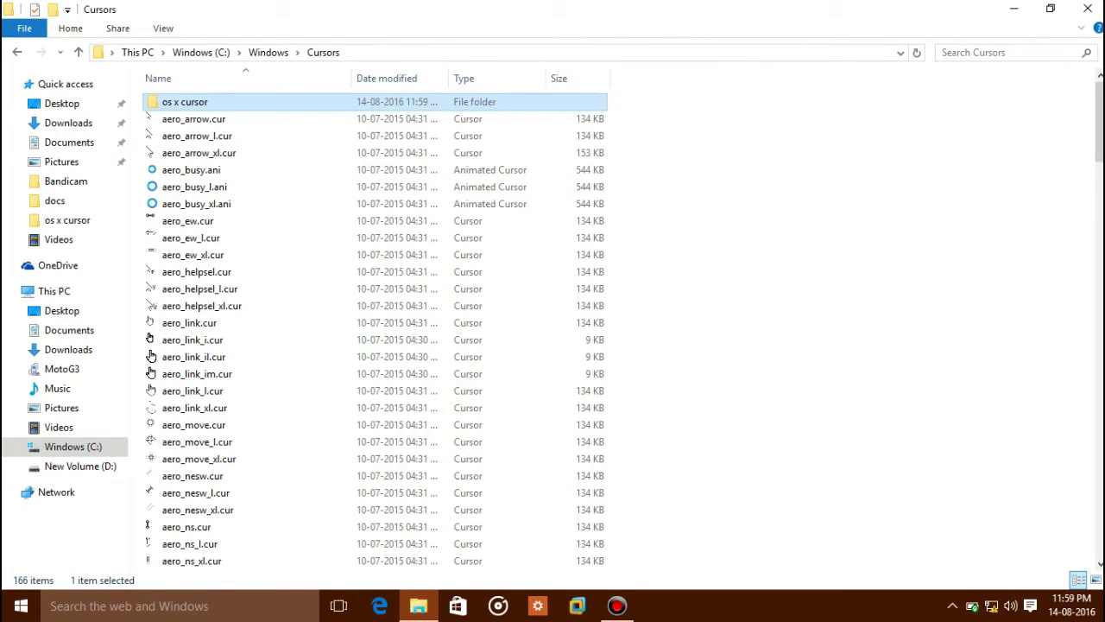
Search 'mouse', open Additional mouse options, and select Normal Select on the Pointers tab
{"action": "left_click", "coordinate": [135, 617]}
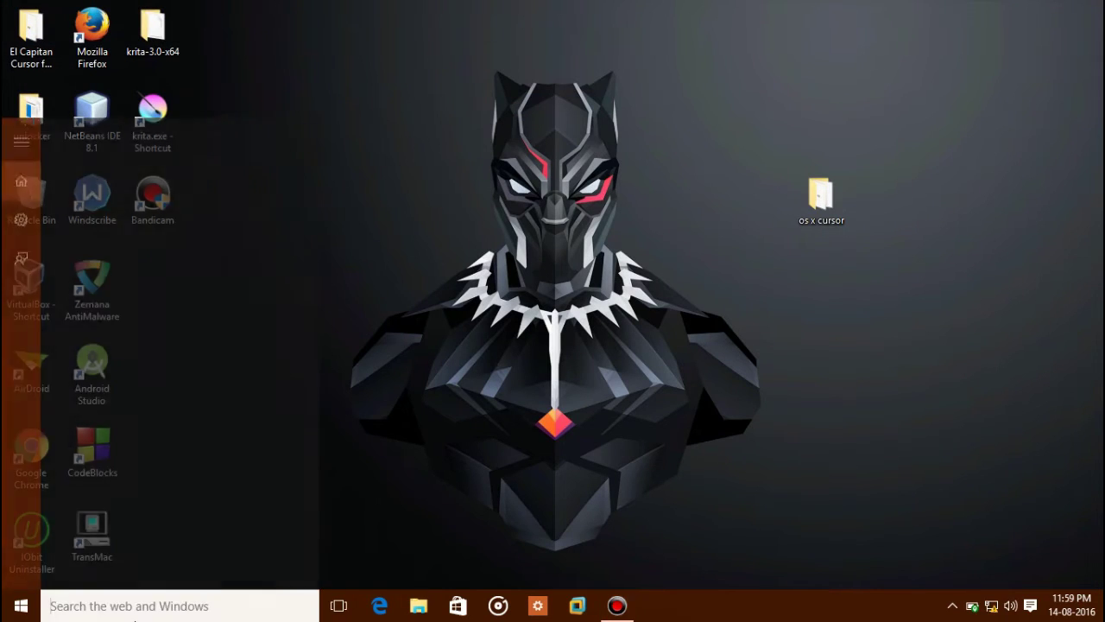
{"action": "type", "text": "mouse"}
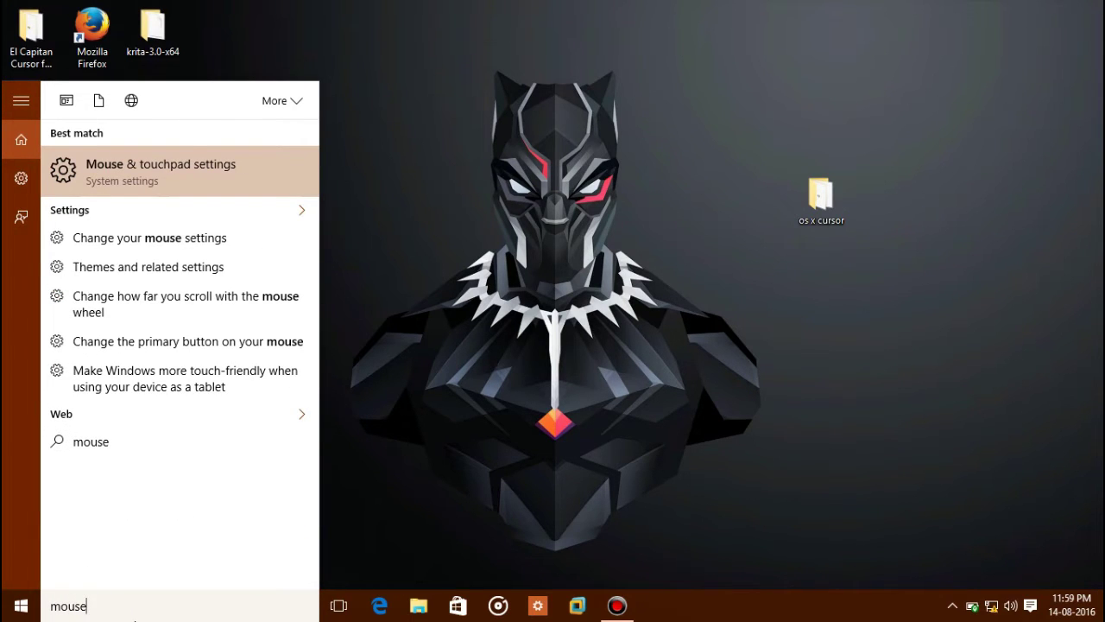
{"action": "left_click", "coordinate": [164, 183]}
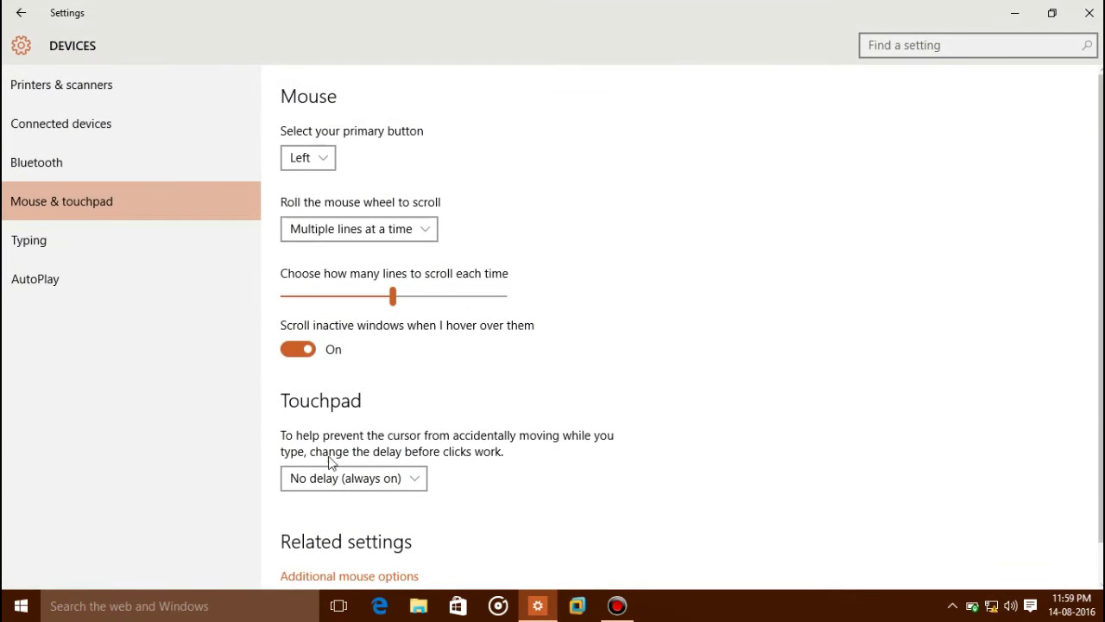
{"action": "left_click", "coordinate": [320, 577]}
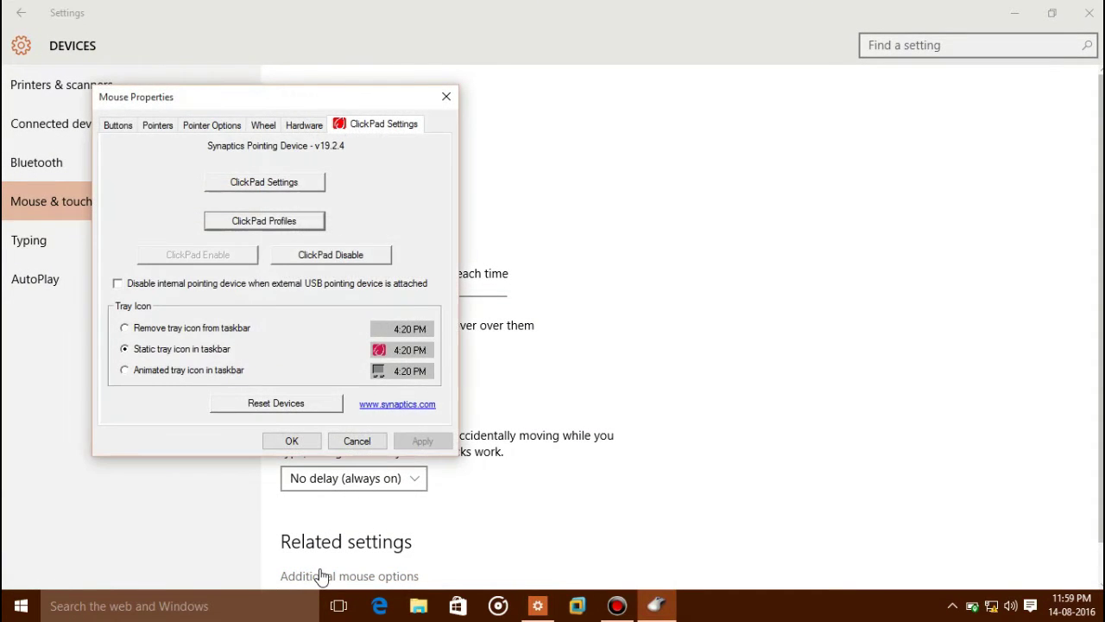
{"action": "left_click", "coordinate": [156, 127]}
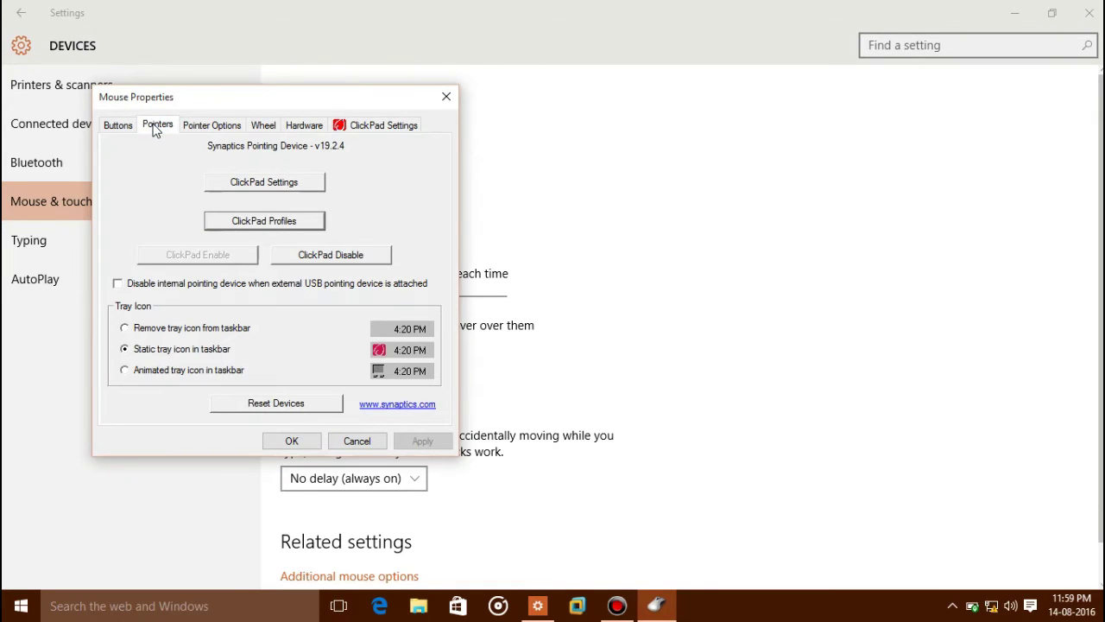
{"action": "left_click", "coordinate": [293, 248]}
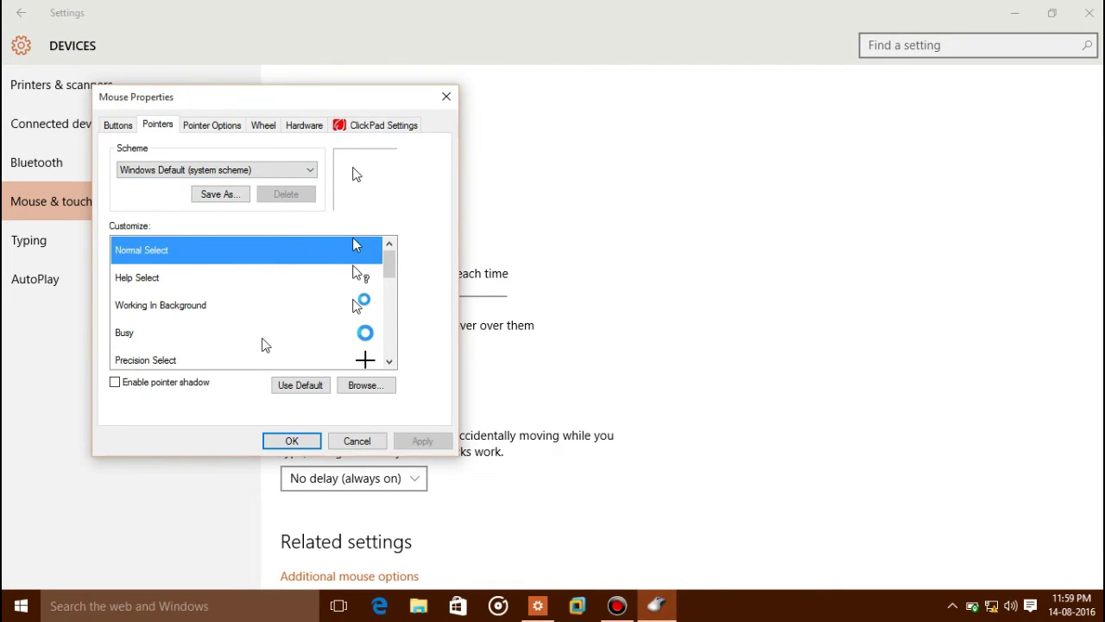
Assign Normal.cur to Normal Select and Help.cur to Help Select from the os x cursor folder
{"action": "double_click", "coordinate": [218, 247]}
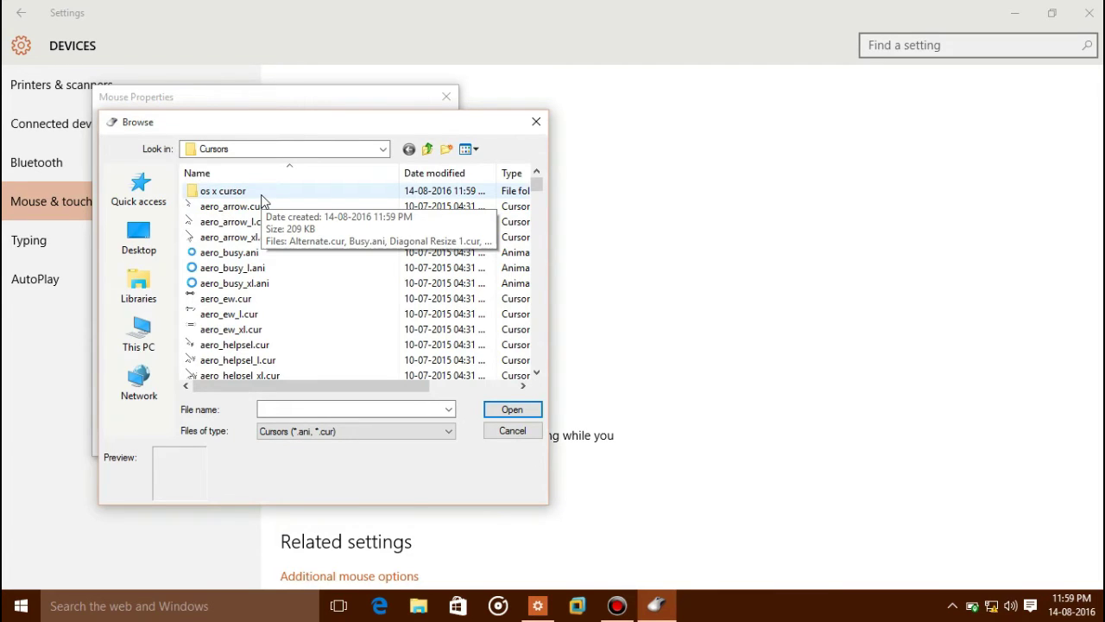
{"action": "double_click", "coordinate": [223, 191]}
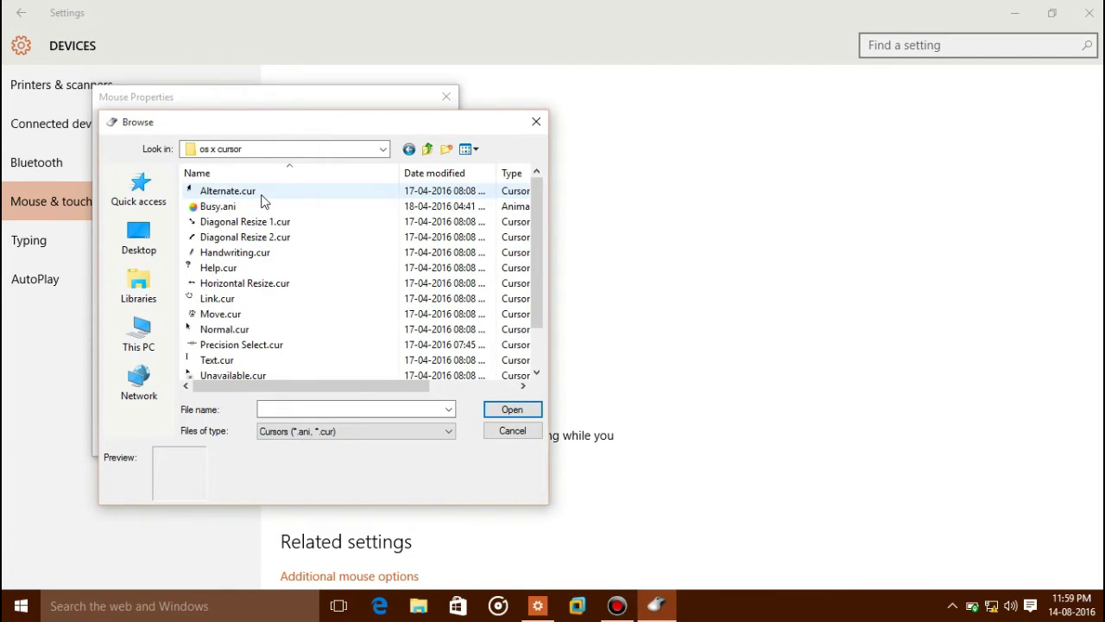
{"action": "left_click", "coordinate": [536, 123]}
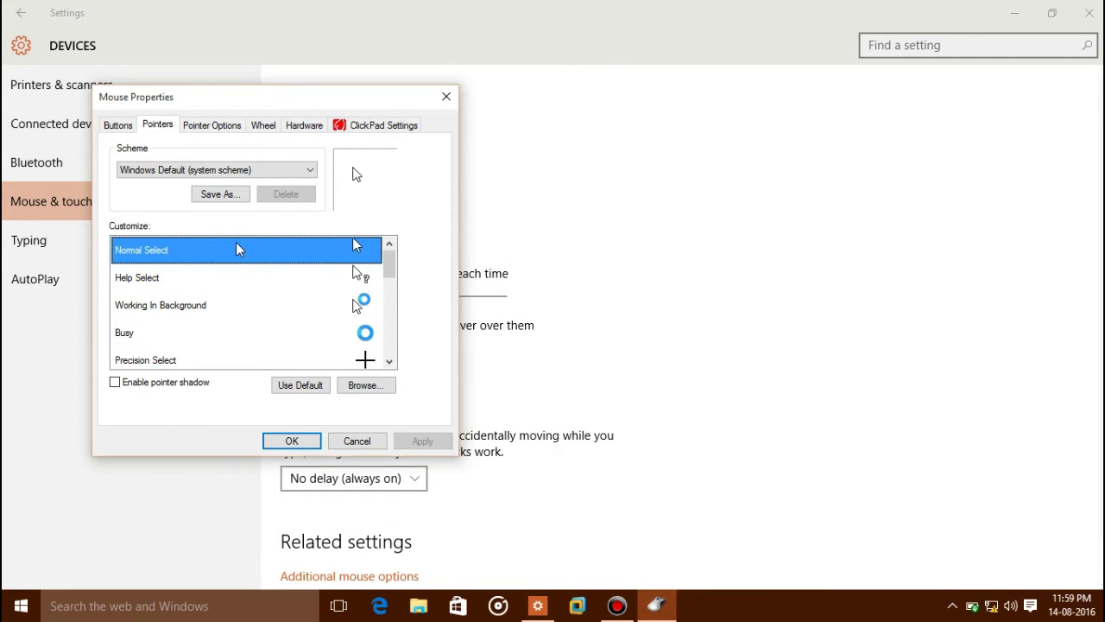
{"action": "double_click", "coordinate": [256, 256]}
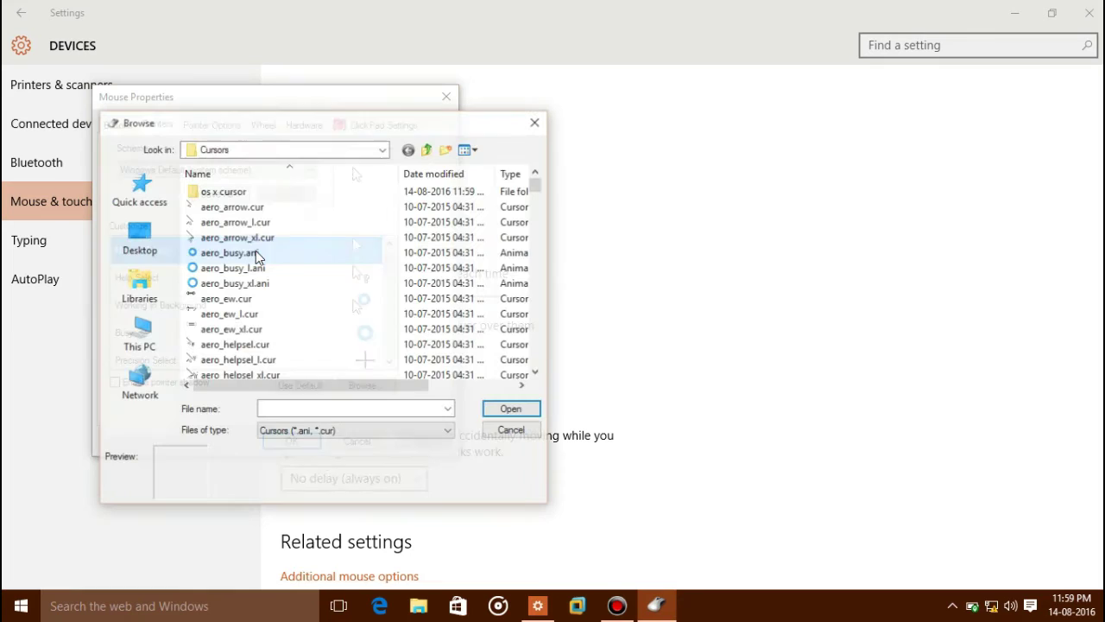
{"action": "double_click", "coordinate": [271, 191]}
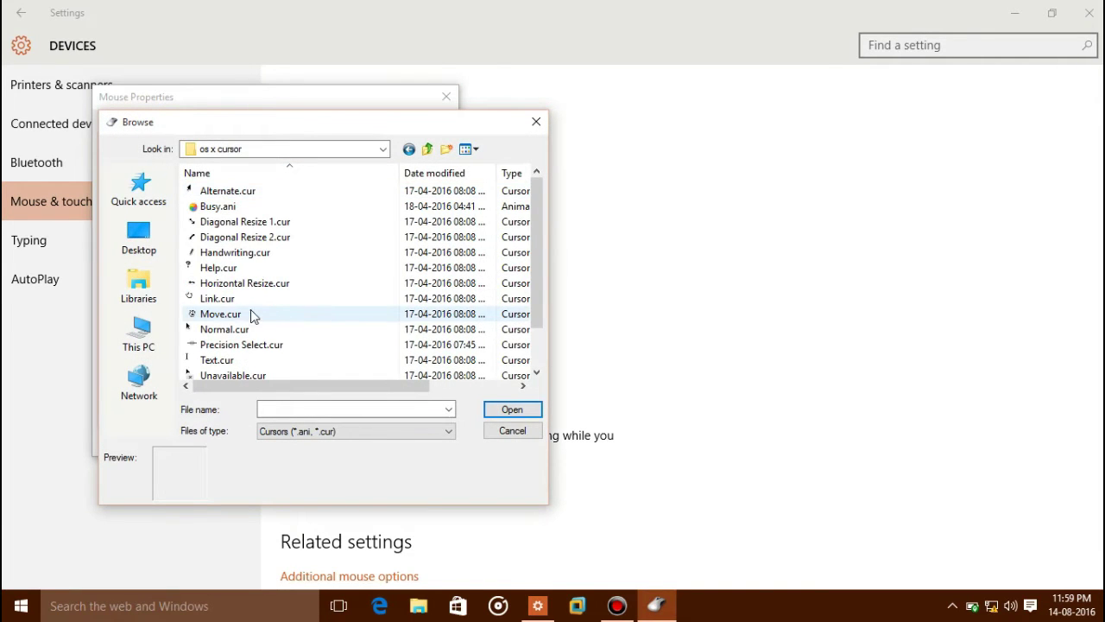
{"action": "double_click", "coordinate": [224, 329]}
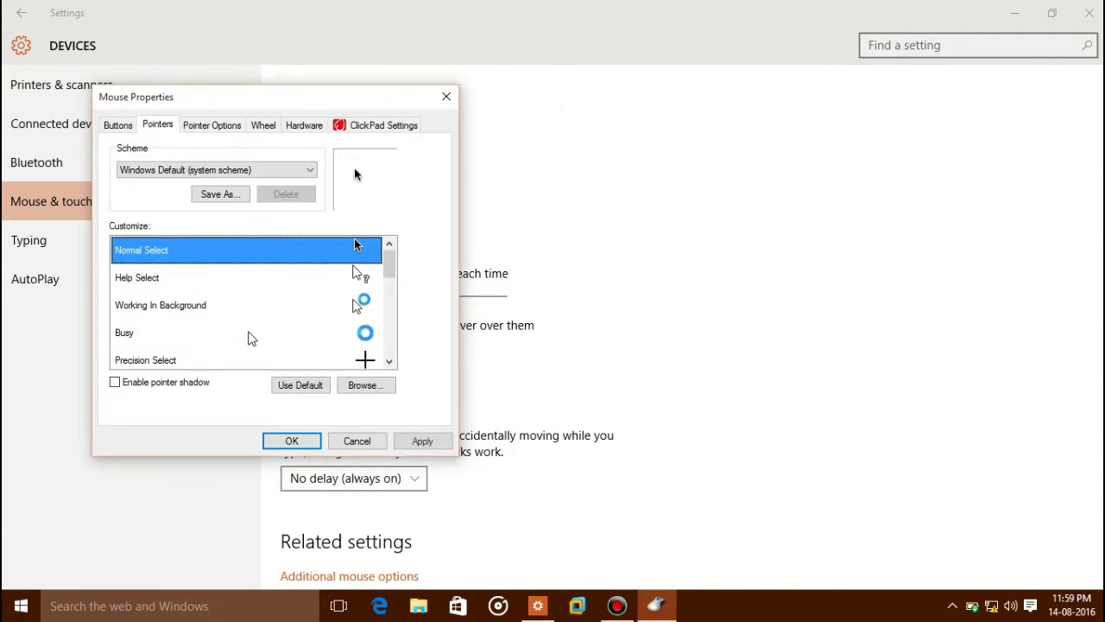
{"action": "double_click", "coordinate": [270, 277]}
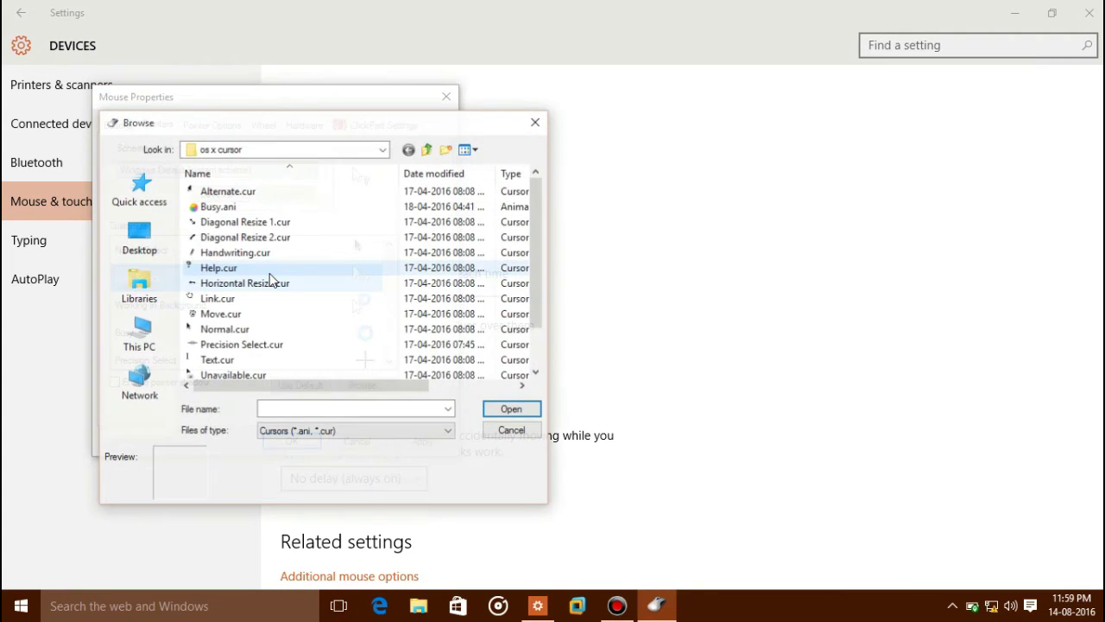
{"action": "scroll", "coordinate": [268, 302], "scroll_direction": "up", "scroll_amount": 1}
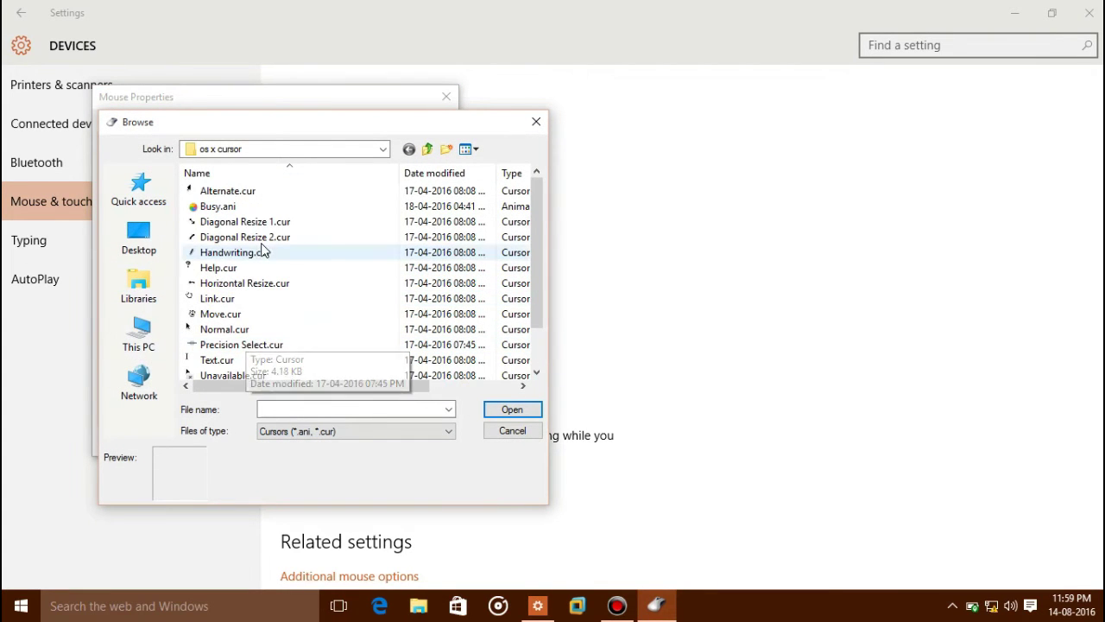
{"action": "left_click", "coordinate": [263, 268]}
{"action": "double_click", "coordinate": [262, 267]}
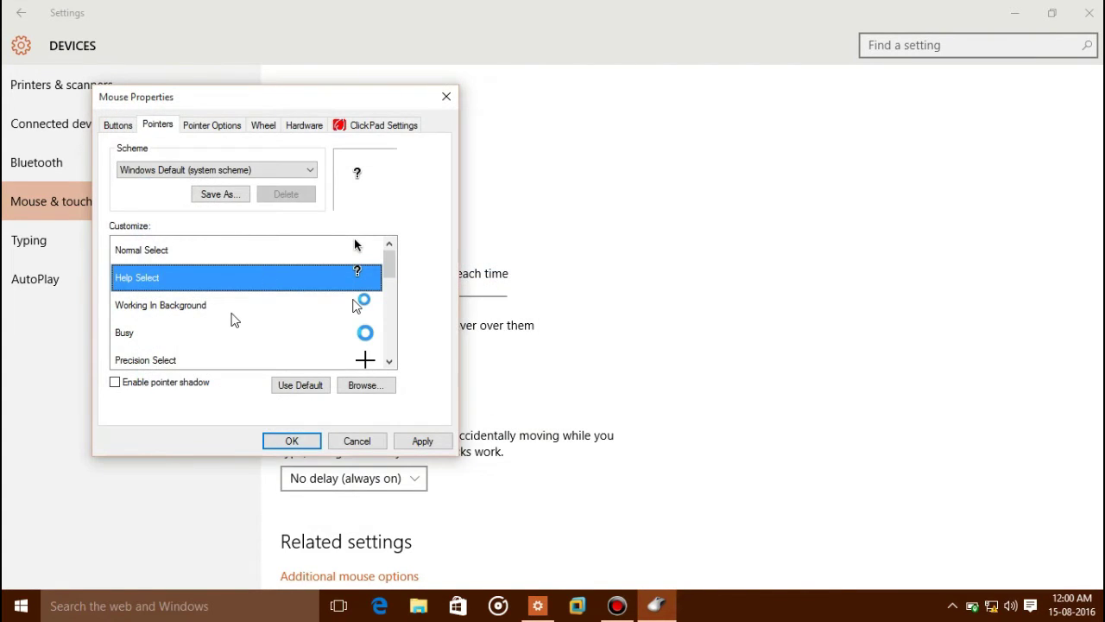
Assign Working.ani, Busy.ani, Precision Select.cur and Text.cur to their matching pointer roles
{"action": "double_click", "coordinate": [230, 312]}
{"action": "scroll", "coordinate": [231, 312], "scroll_direction": "down", "scroll_amount": 1}
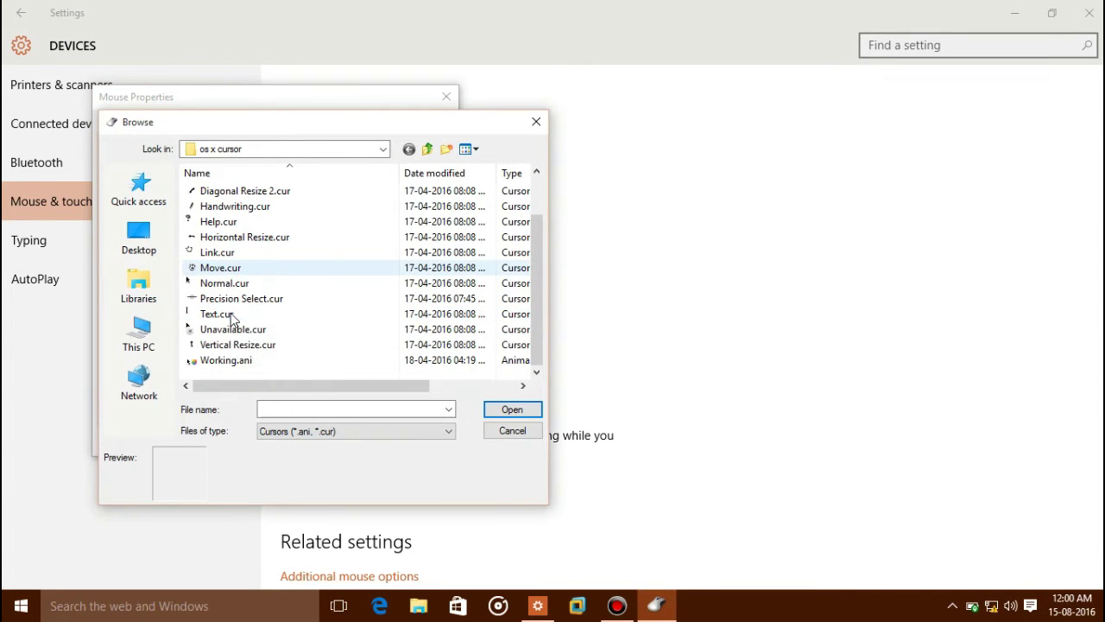
{"action": "double_click", "coordinate": [264, 360]}
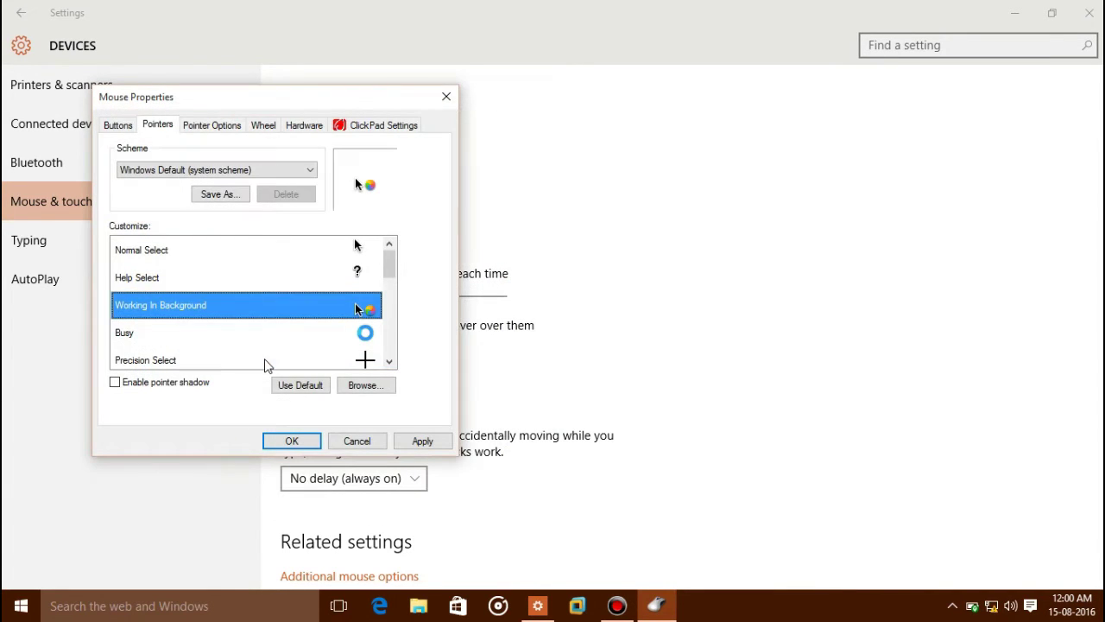
{"action": "double_click", "coordinate": [268, 328]}
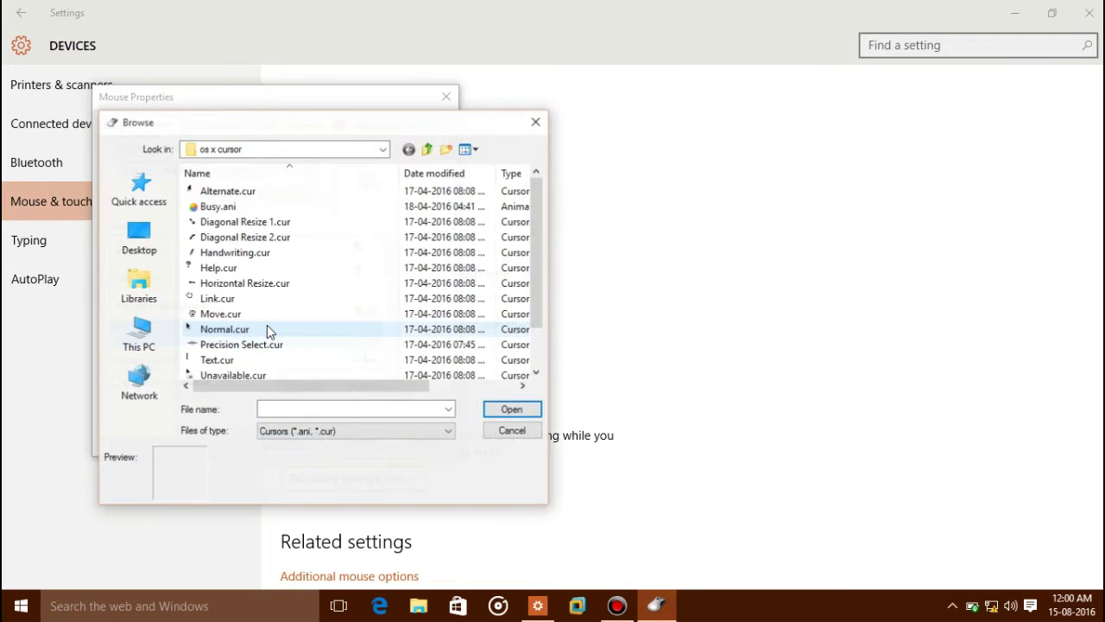
{"action": "double_click", "coordinate": [319, 208]}
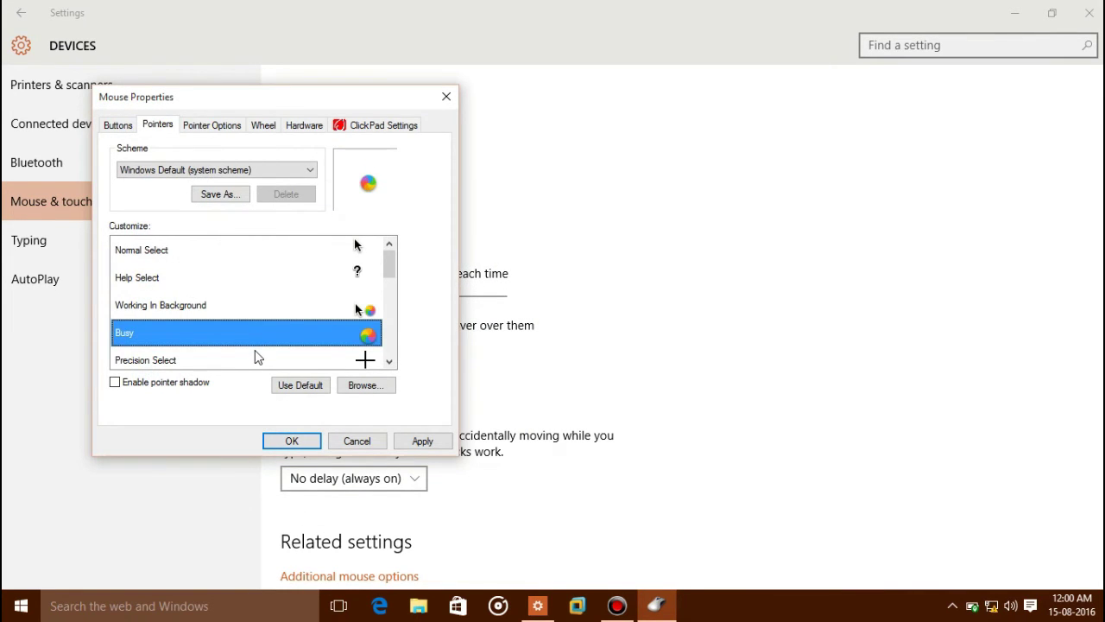
{"action": "double_click", "coordinate": [254, 352]}
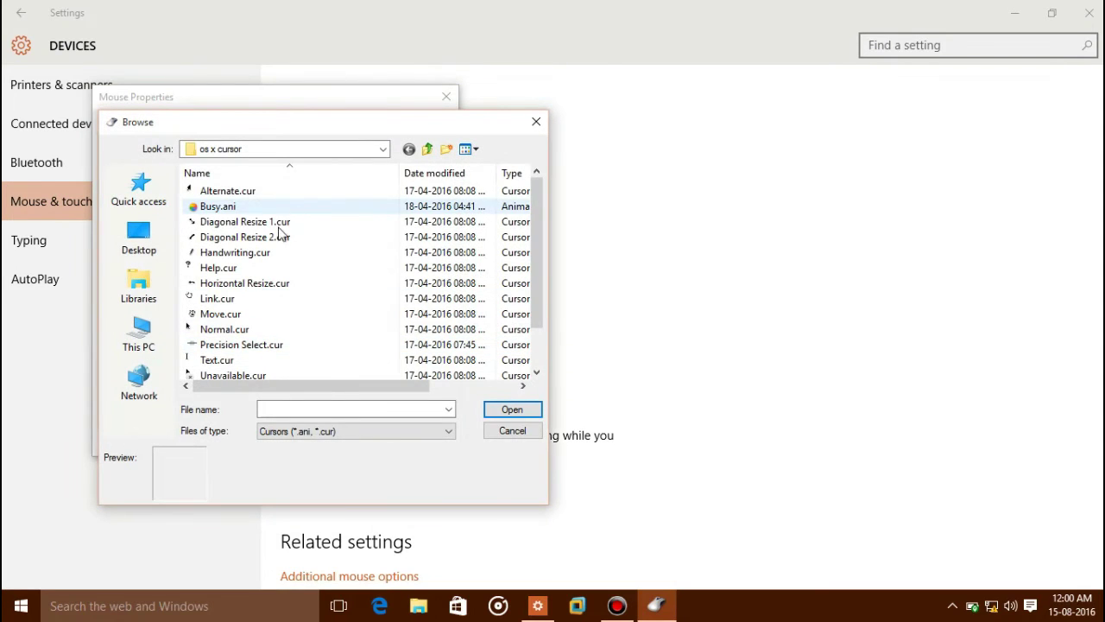
{"action": "double_click", "coordinate": [272, 346]}
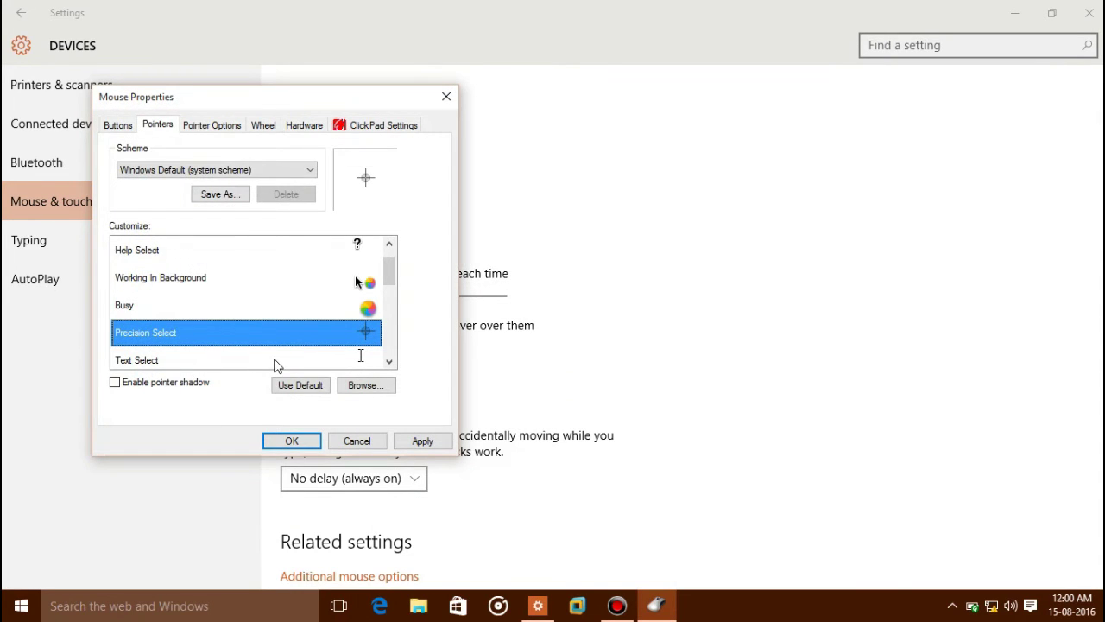
{"action": "double_click", "coordinate": [276, 366]}
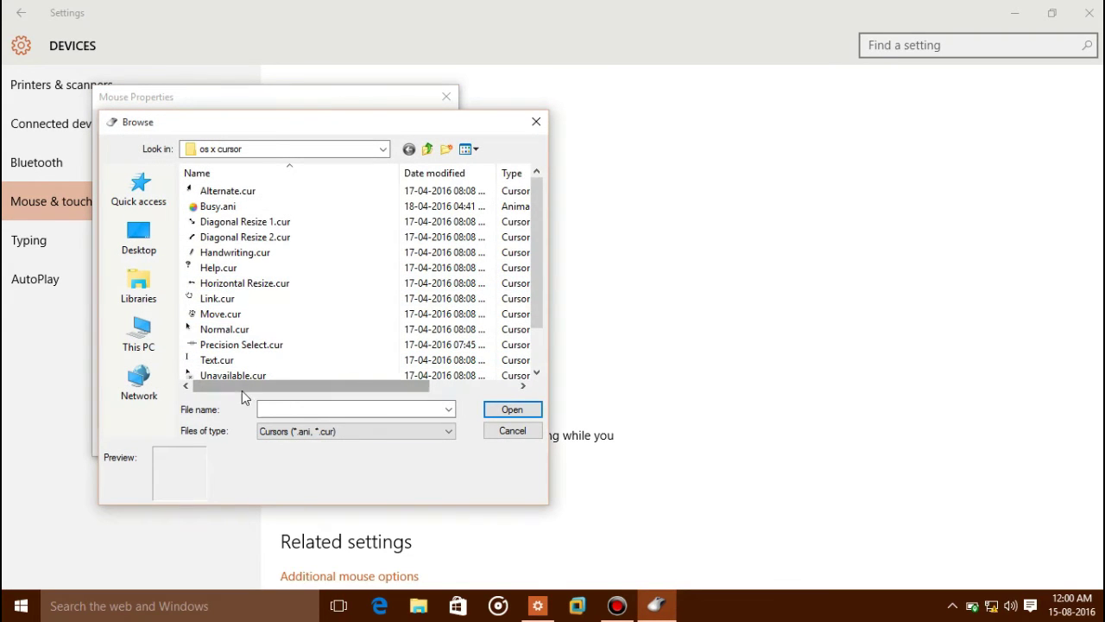
{"action": "double_click", "coordinate": [248, 362]}
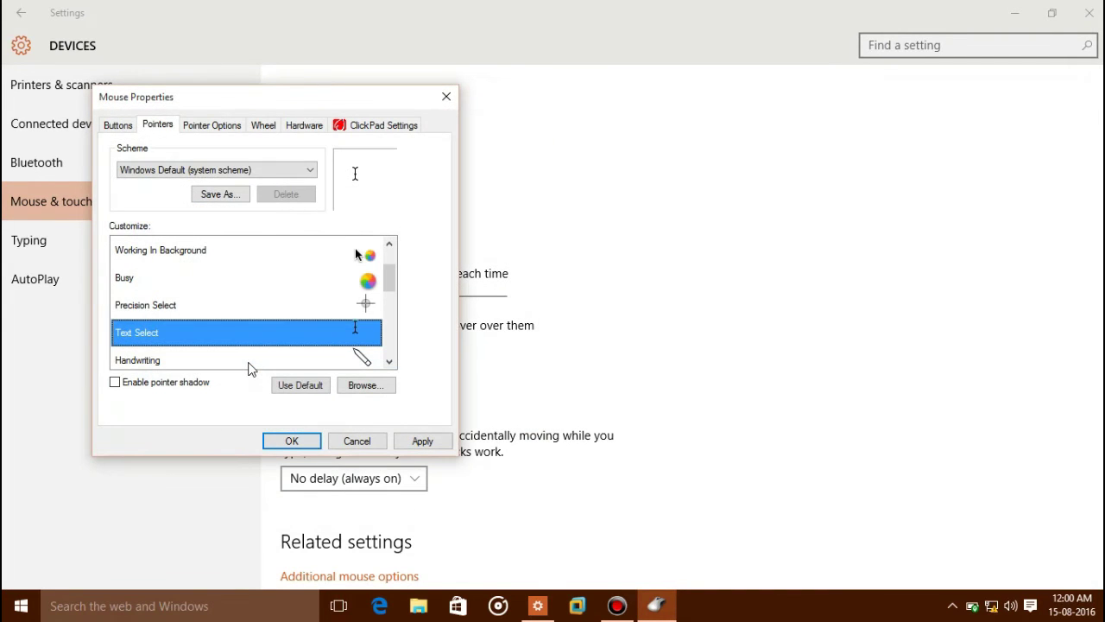
Assign Handwriting.cur, Unavailable.cur and Vertical Resize.cur to their matching pointer roles
{"action": "double_click", "coordinate": [248, 367]}
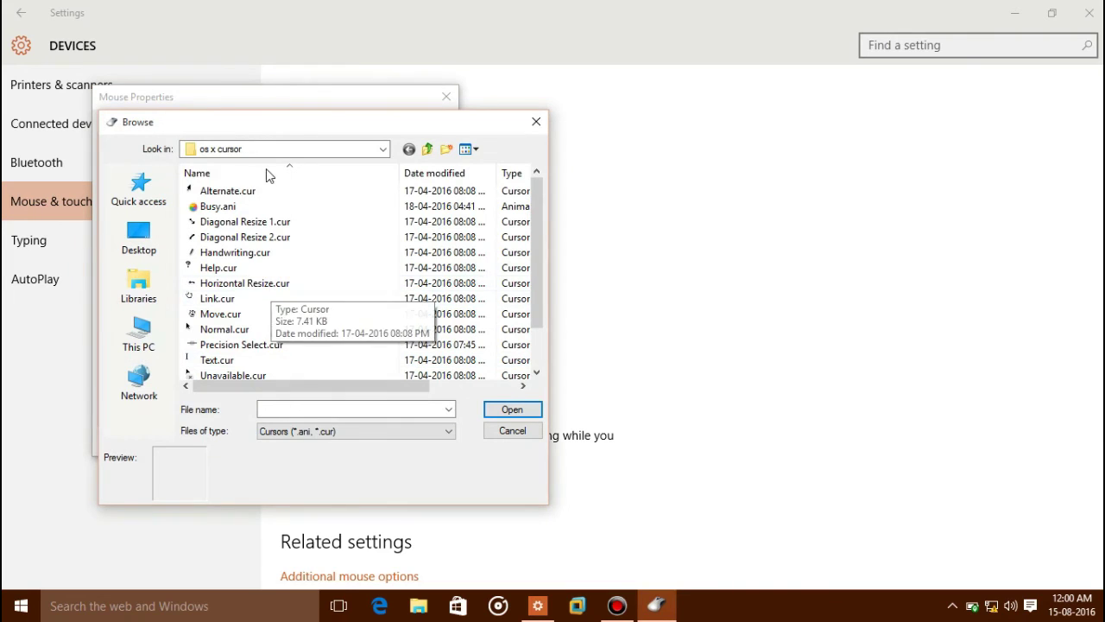
{"action": "double_click", "coordinate": [259, 252]}
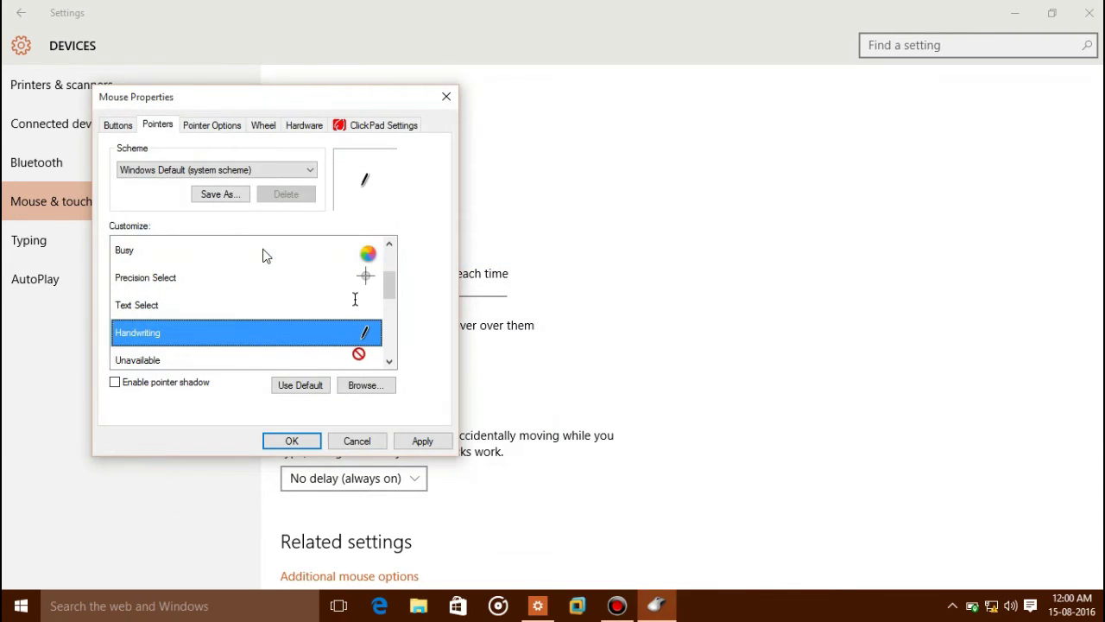
{"action": "double_click", "coordinate": [239, 366]}
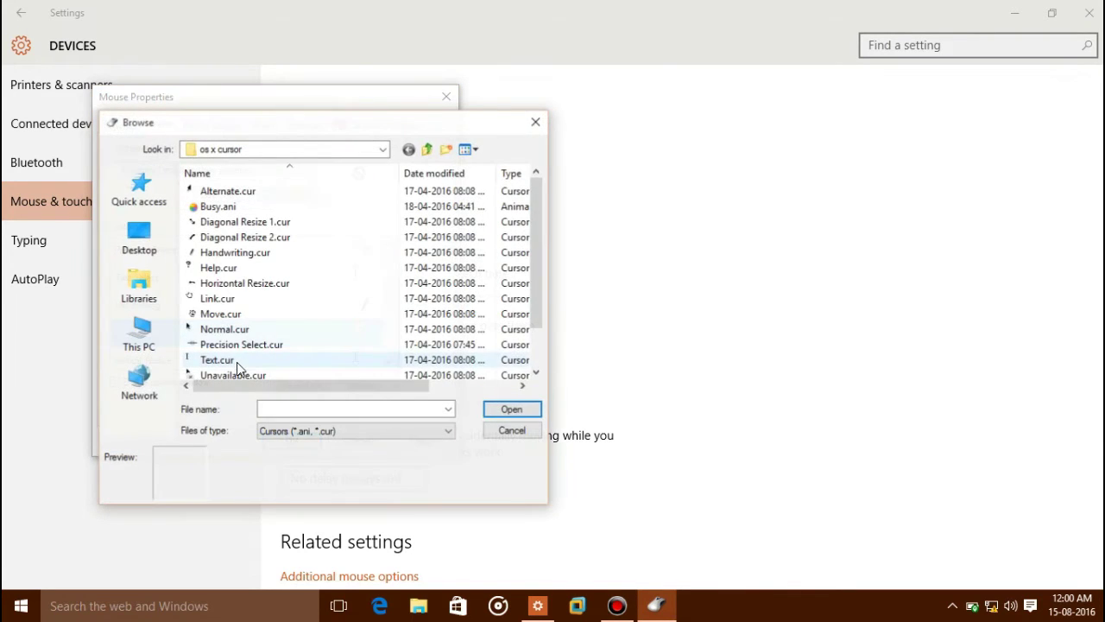
{"action": "double_click", "coordinate": [250, 375]}
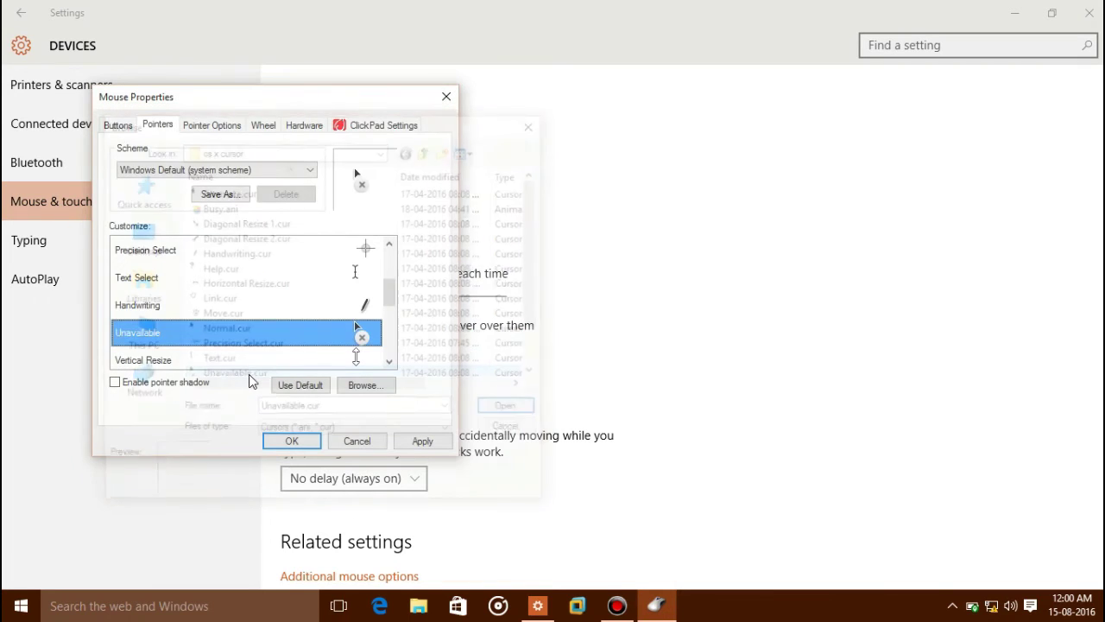
{"action": "key", "text": "alt+b"}
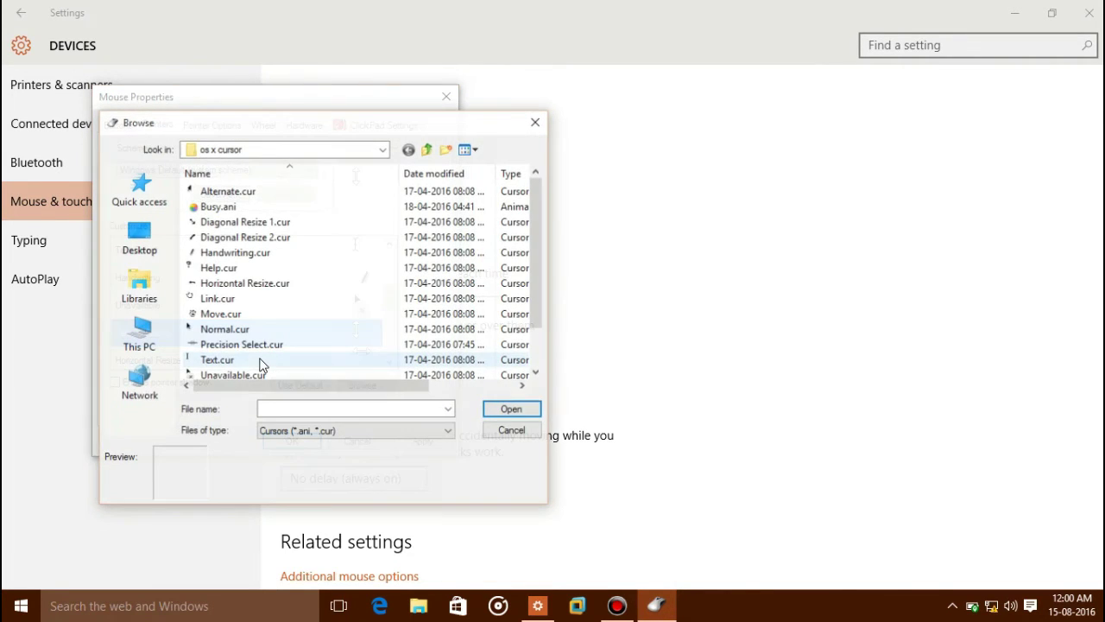
{"action": "scroll", "coordinate": [264, 348], "scroll_direction": "down", "scroll_amount": 1}
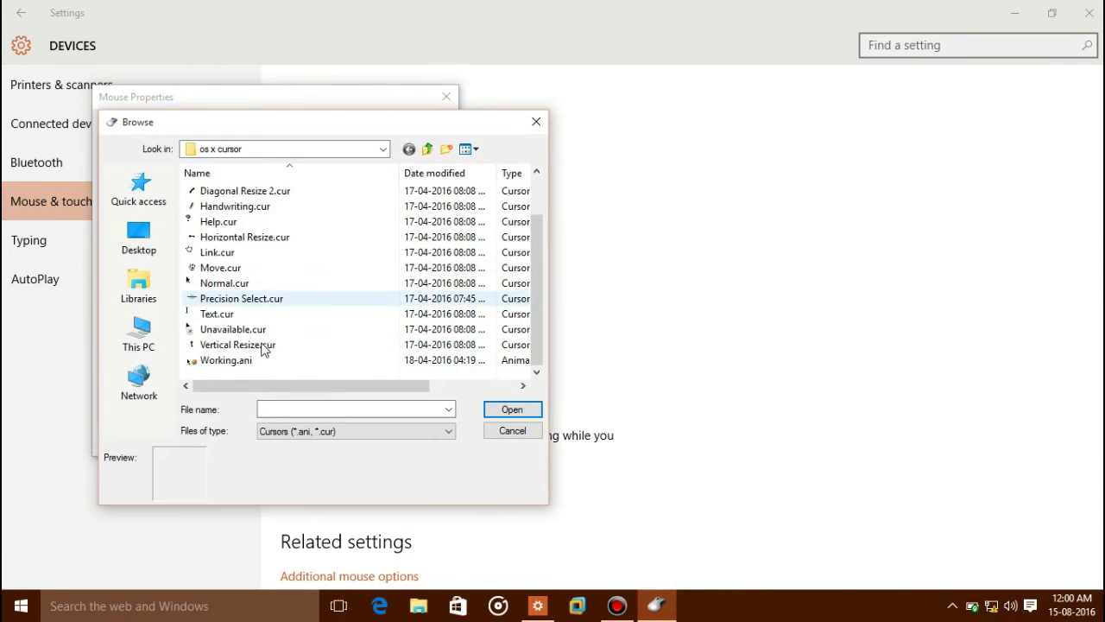
{"action": "double_click", "coordinate": [263, 345]}
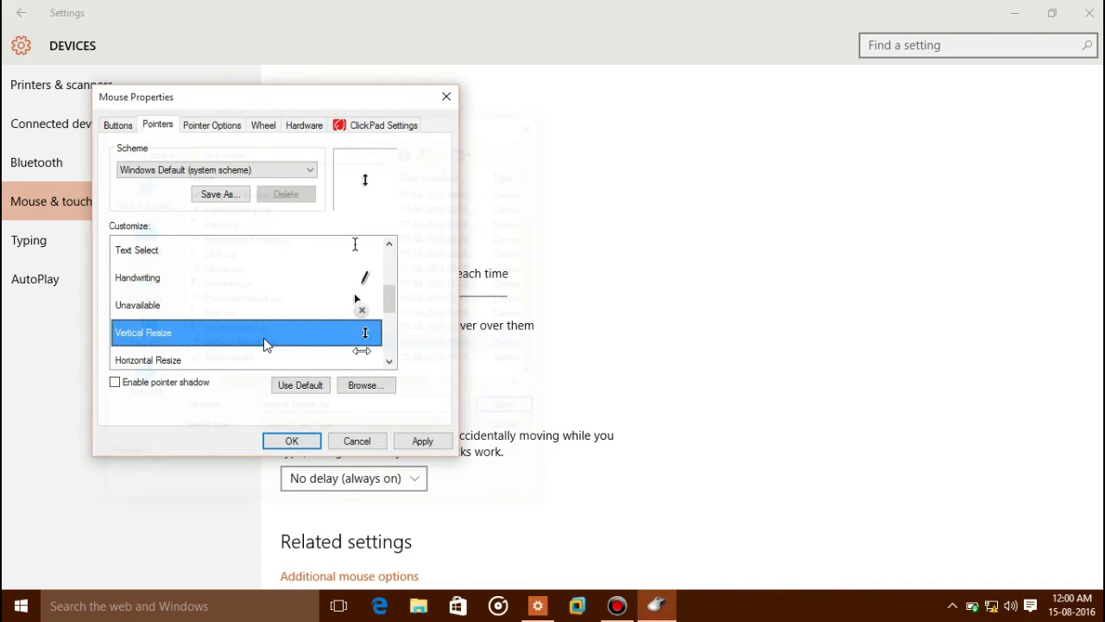
Load Horizontal Resize.cur, Diagonal Resize 1.cur and Diagonal Resize 2.cur for their resize roles
{"action": "key", "text": "Down"}
{"action": "key", "text": "alt+b"}
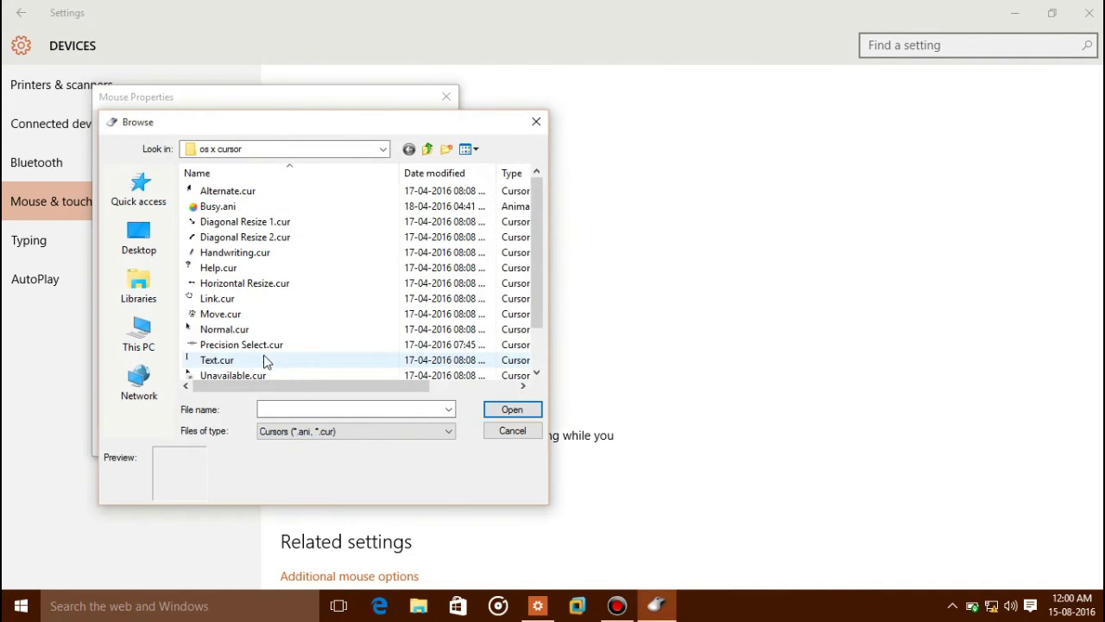
{"action": "double_click", "coordinate": [277, 285]}
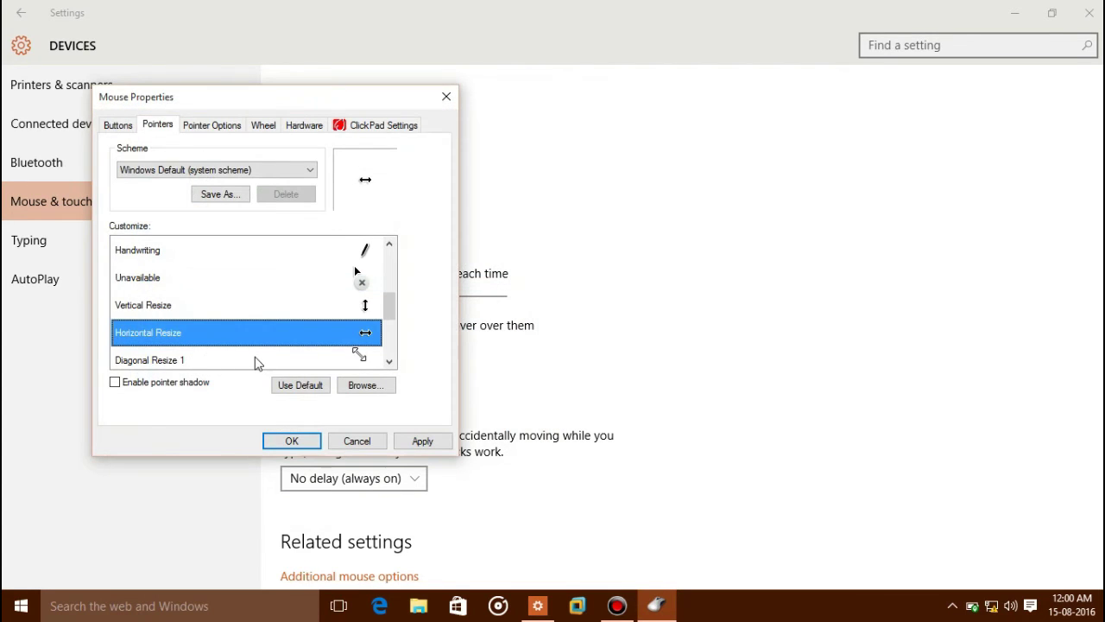
{"action": "key", "text": "Down"}
{"action": "key", "text": "alt+b"}
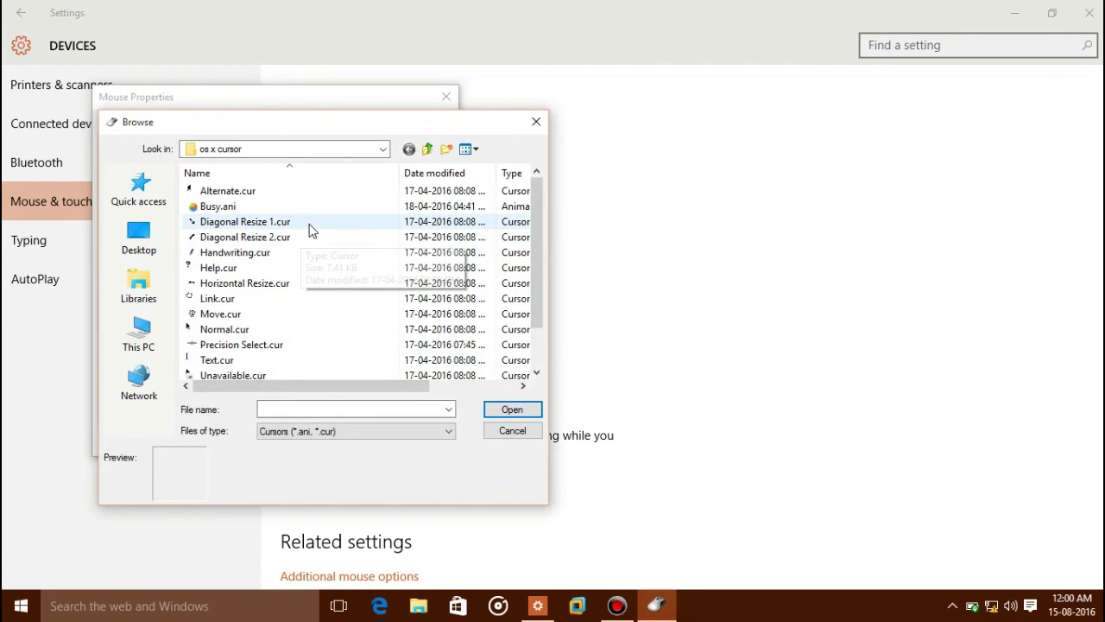
{"action": "double_click", "coordinate": [310, 227]}
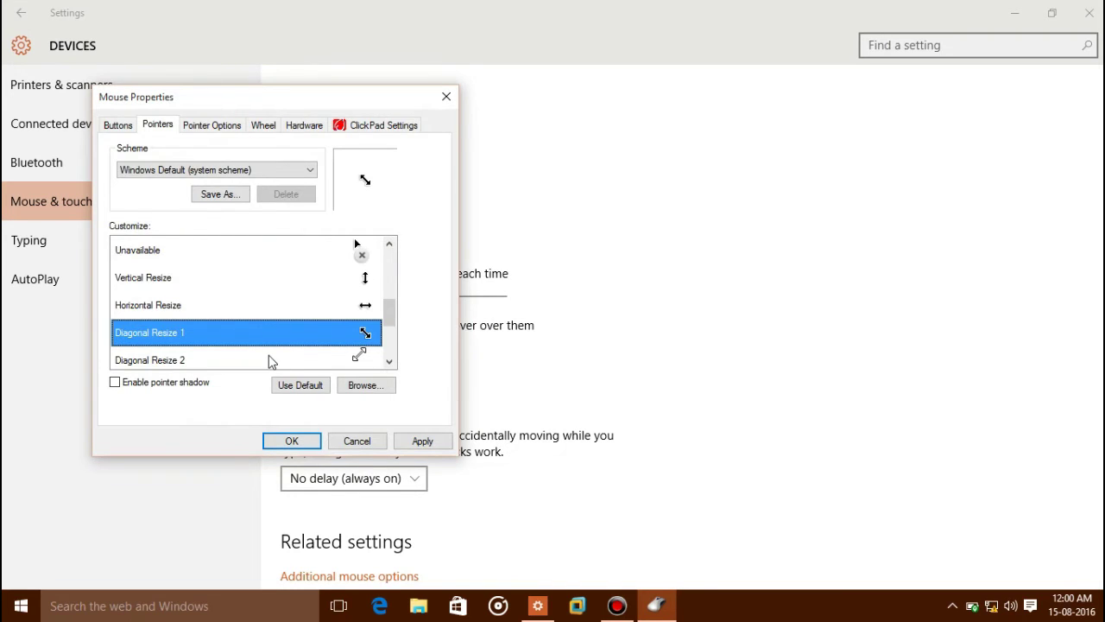
{"action": "key", "text": "Down"}
{"action": "key", "text": "alt+b"}
{"action": "double_click", "coordinate": [305, 235]}
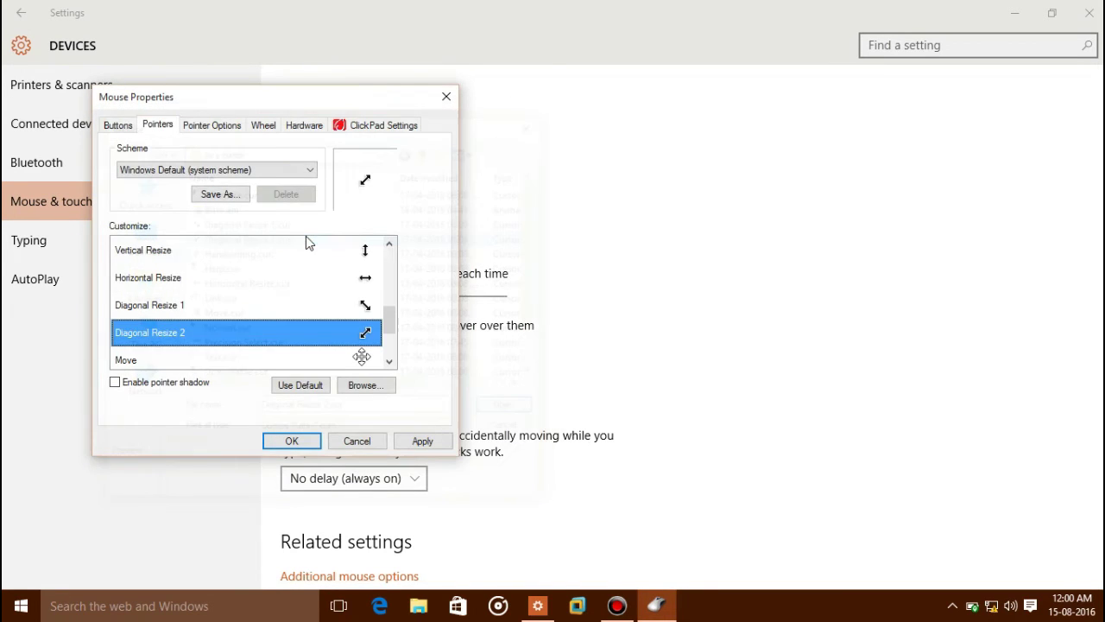
Load Move.cur, Alternate.cur and Link.cur for Move, Alternate Select and Link Select
{"action": "key", "text": "Down"}
{"action": "key", "text": "alt+b"}
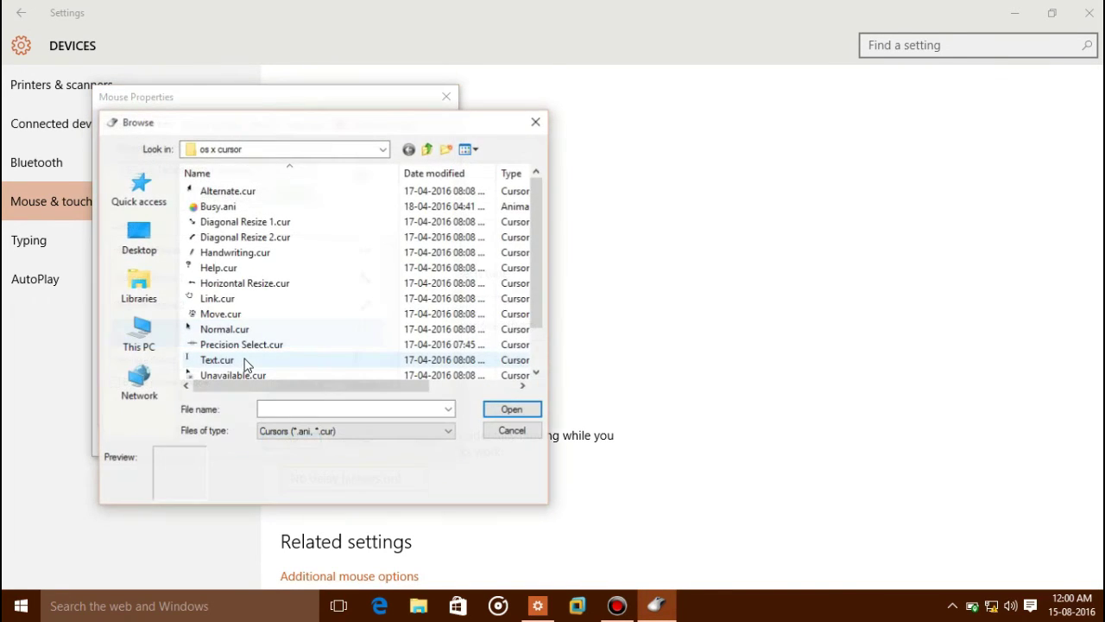
{"action": "left_click", "coordinate": [246, 302]}
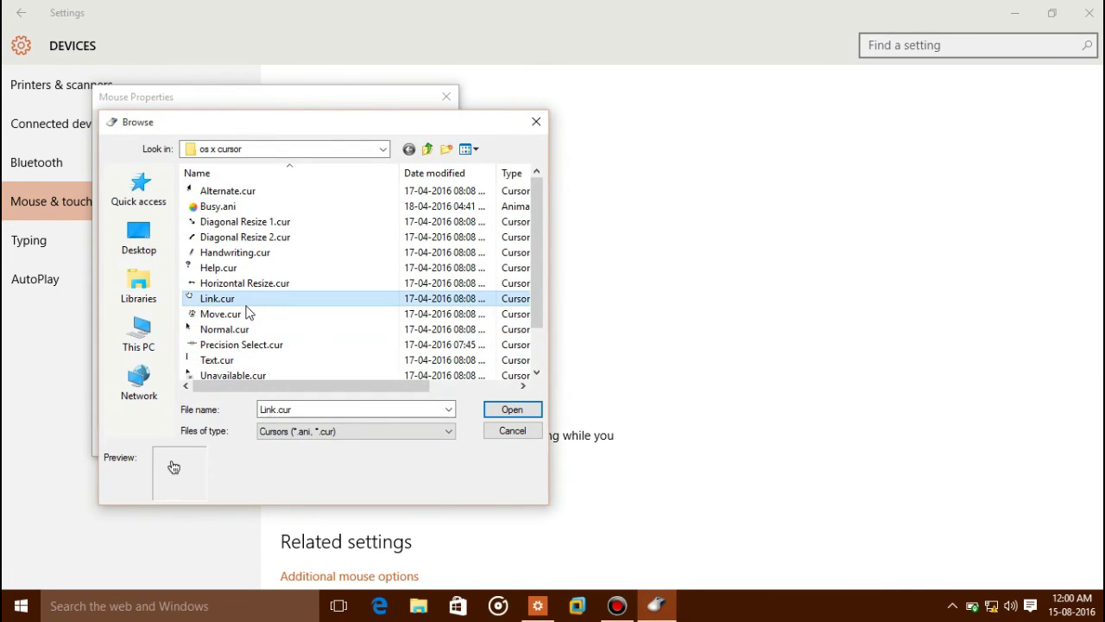
{"action": "double_click", "coordinate": [246, 313]}
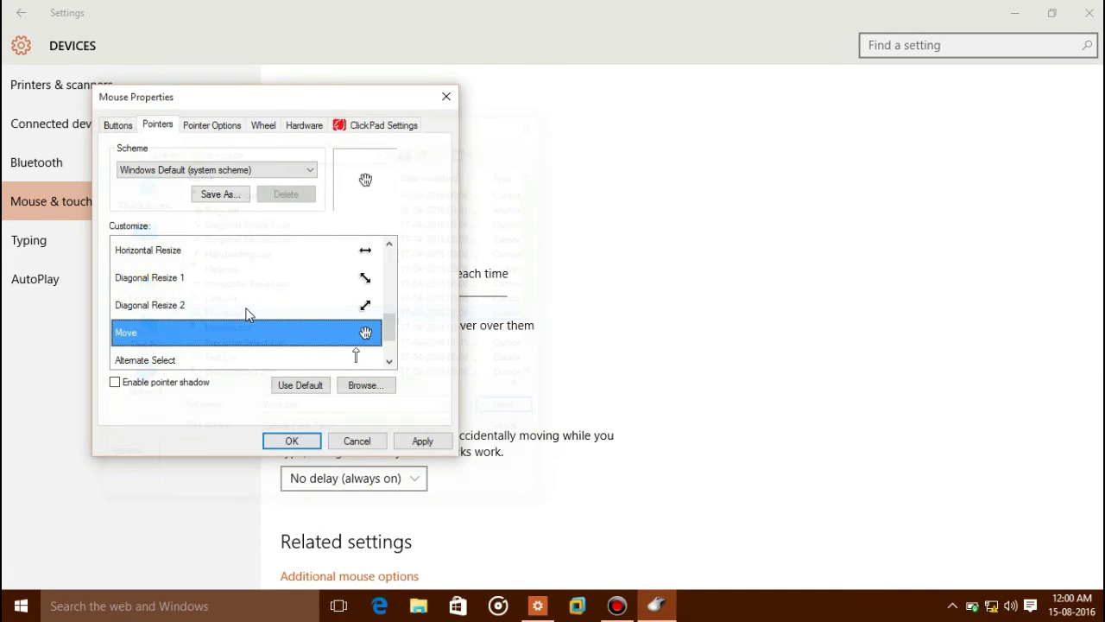
{"action": "double_click", "coordinate": [243, 362]}
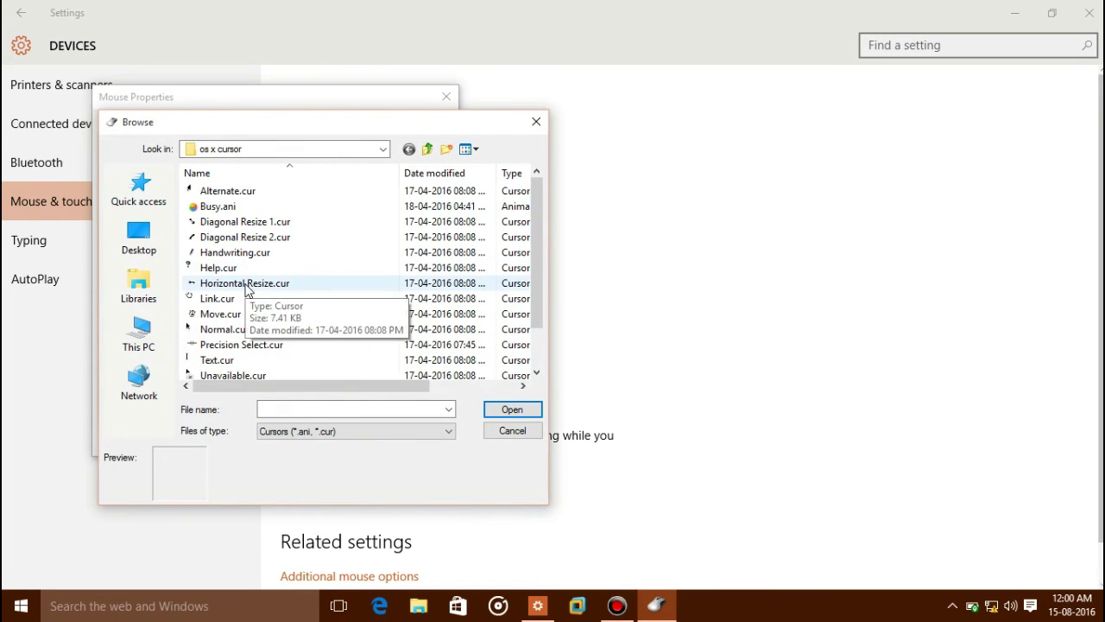
{"action": "left_click", "coordinate": [535, 122]}
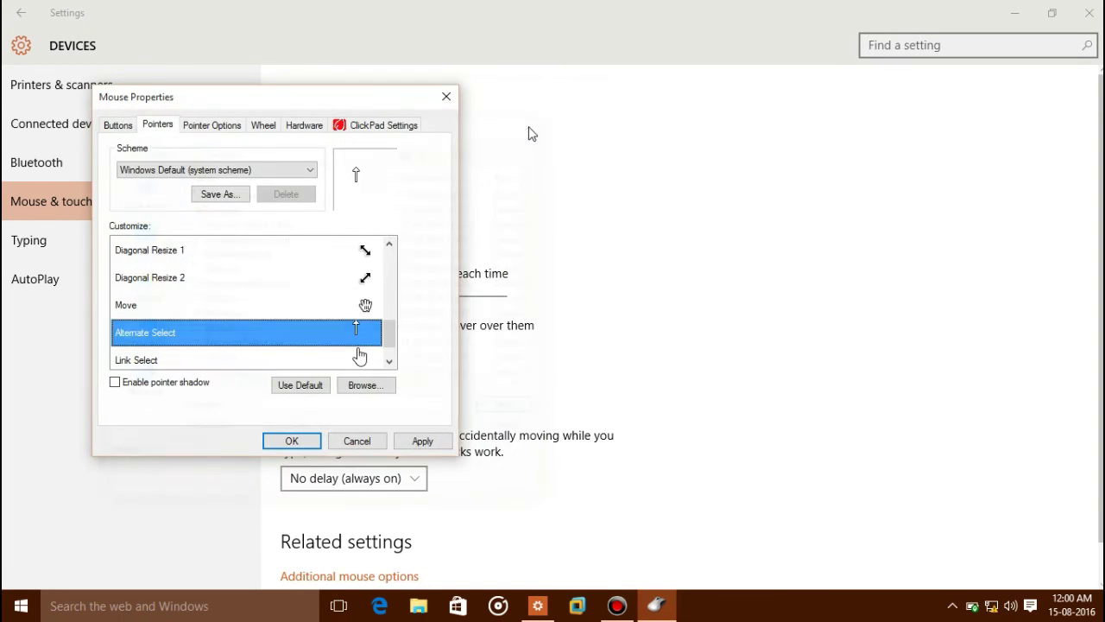
{"action": "double_click", "coordinate": [216, 333]}
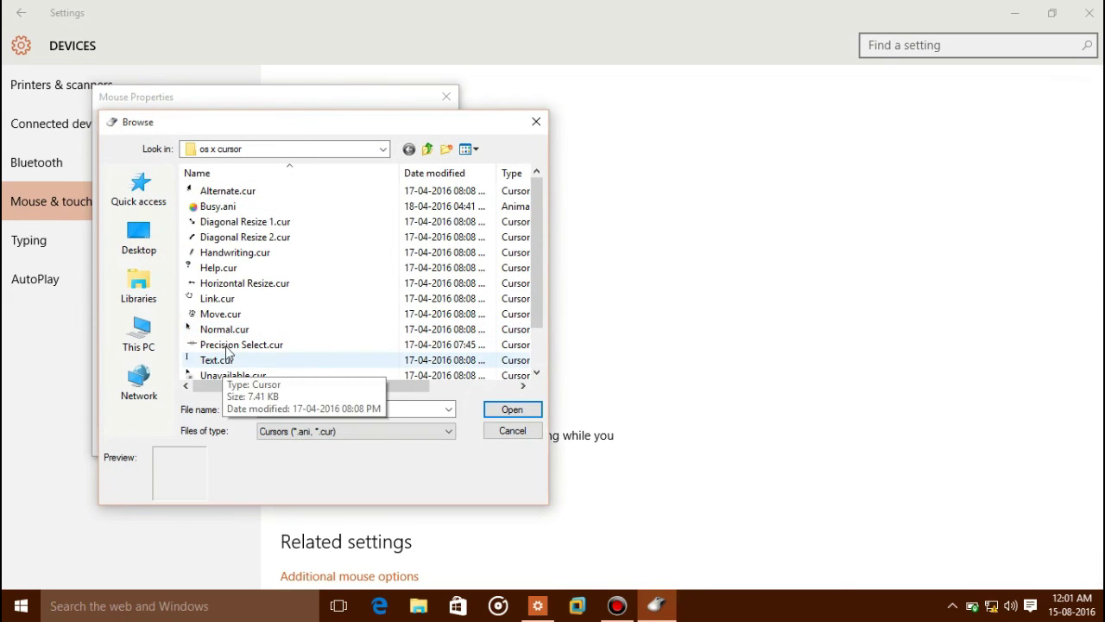
{"action": "double_click", "coordinate": [306, 191]}
{"action": "double_click", "coordinate": [236, 367]}
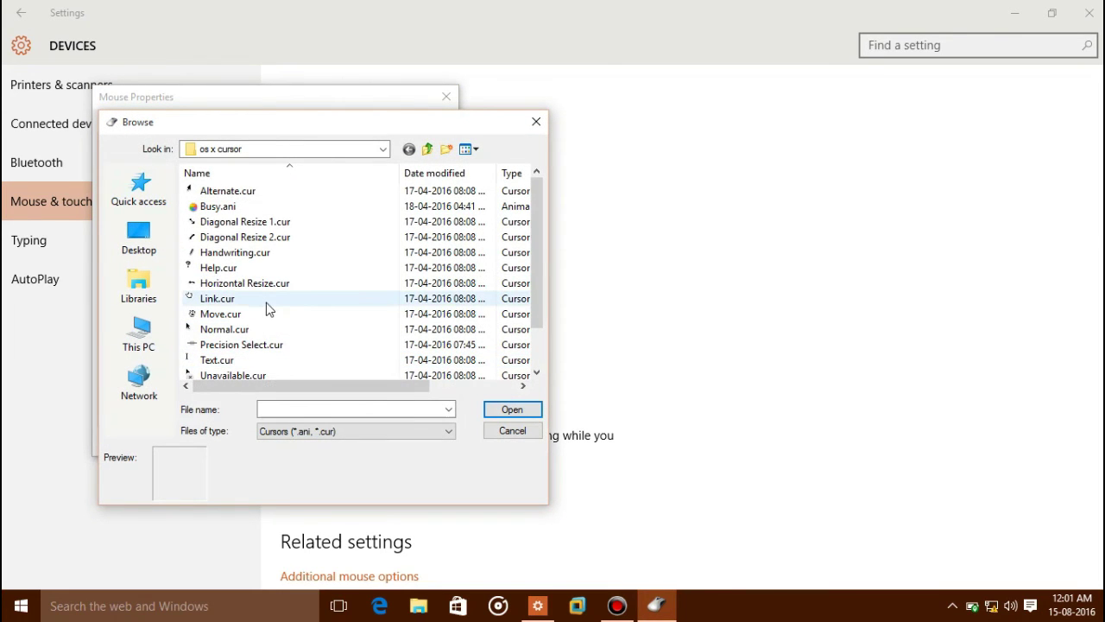
{"action": "double_click", "coordinate": [268, 298]}
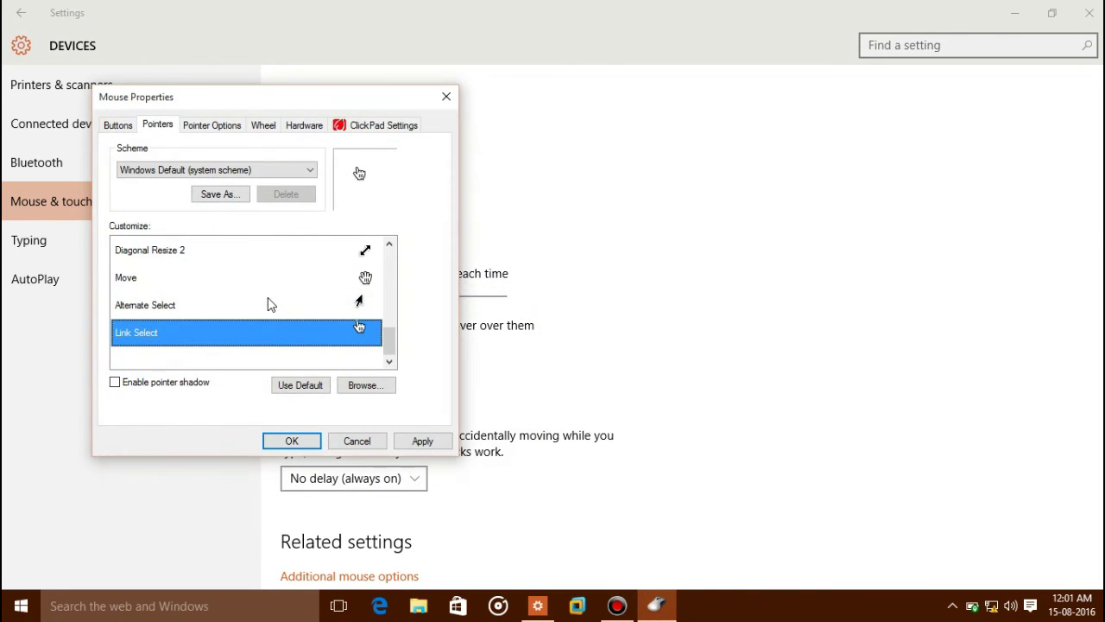
Scroll the Customize list to the top and choose Save As under Scheme
{"action": "scroll", "coordinate": [268, 304], "scroll_direction": "up", "scroll_amount": 4}
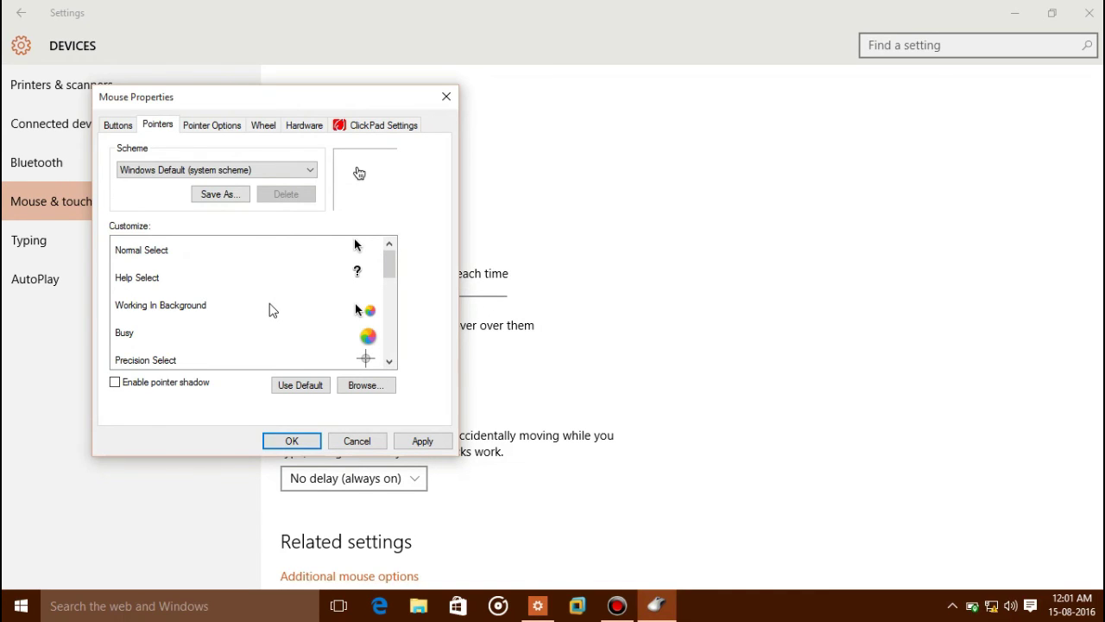
{"action": "left_click", "coordinate": [220, 194]}
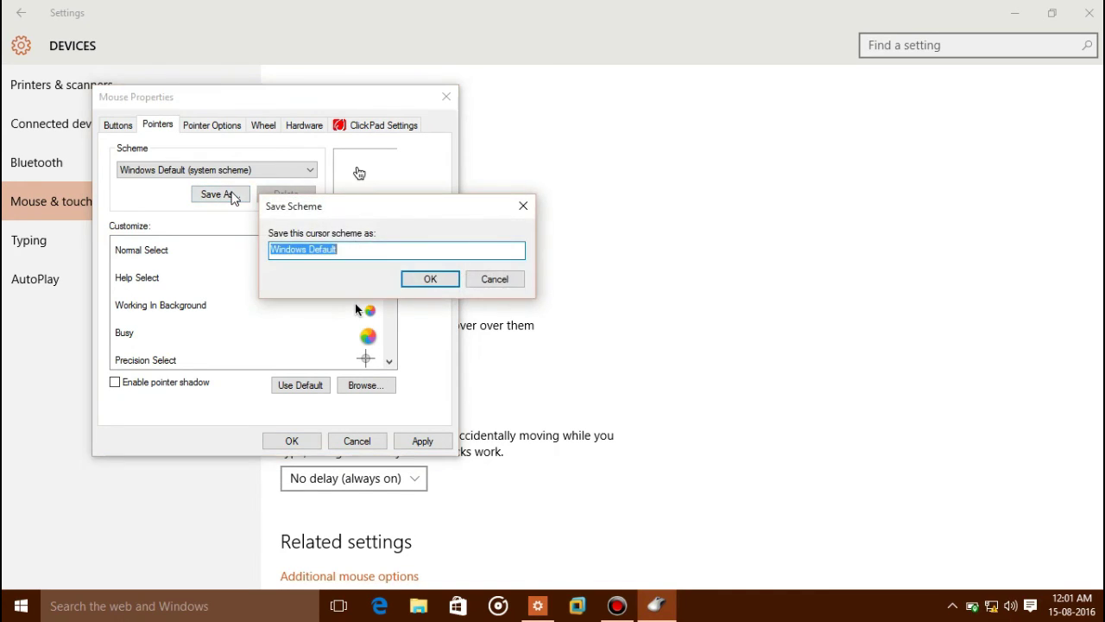
Save the scheme as 'OS X cursor', apply it, close Mouse Properties and minimize Settings
{"action": "key", "text": "BackSpace"}
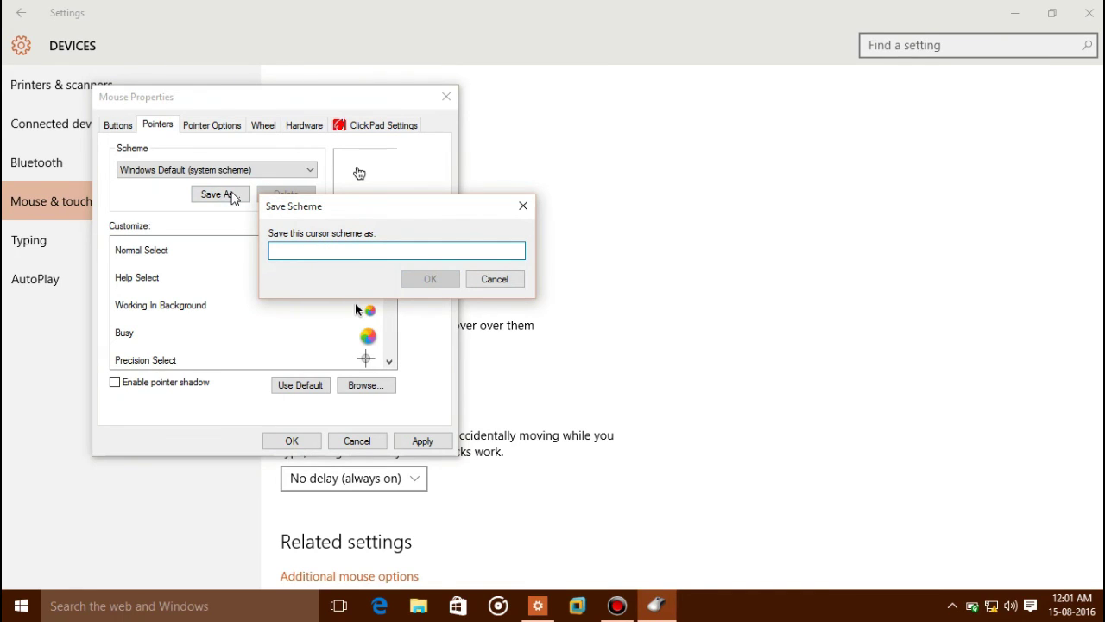
{"action": "type", "text": "OS X"}
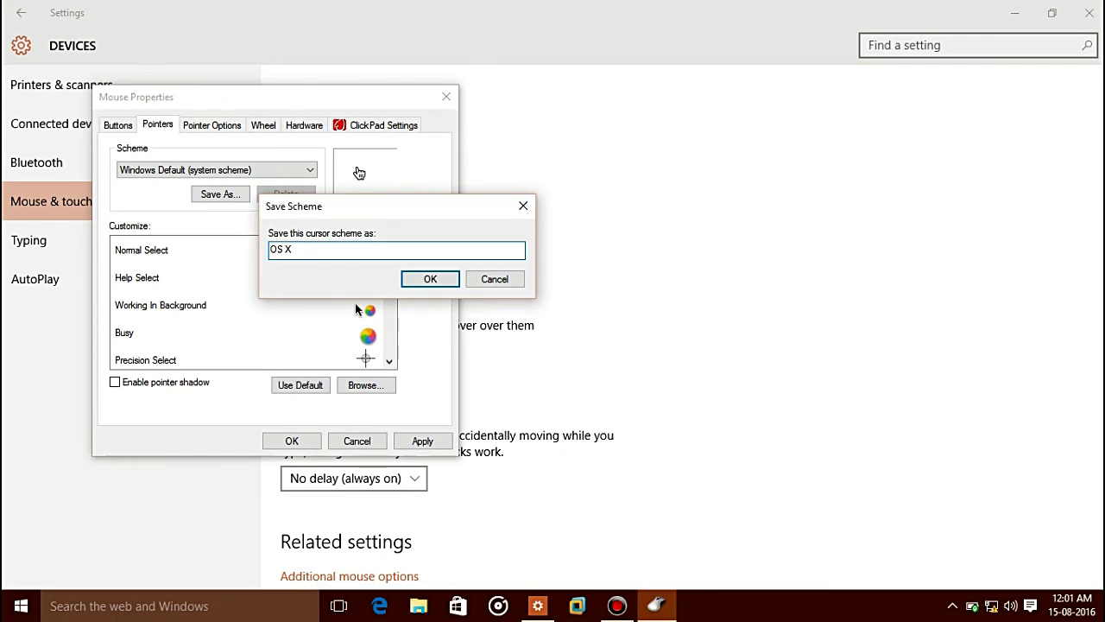
{"action": "type", "text": " cursor"}
{"action": "left_click", "coordinate": [427, 279]}
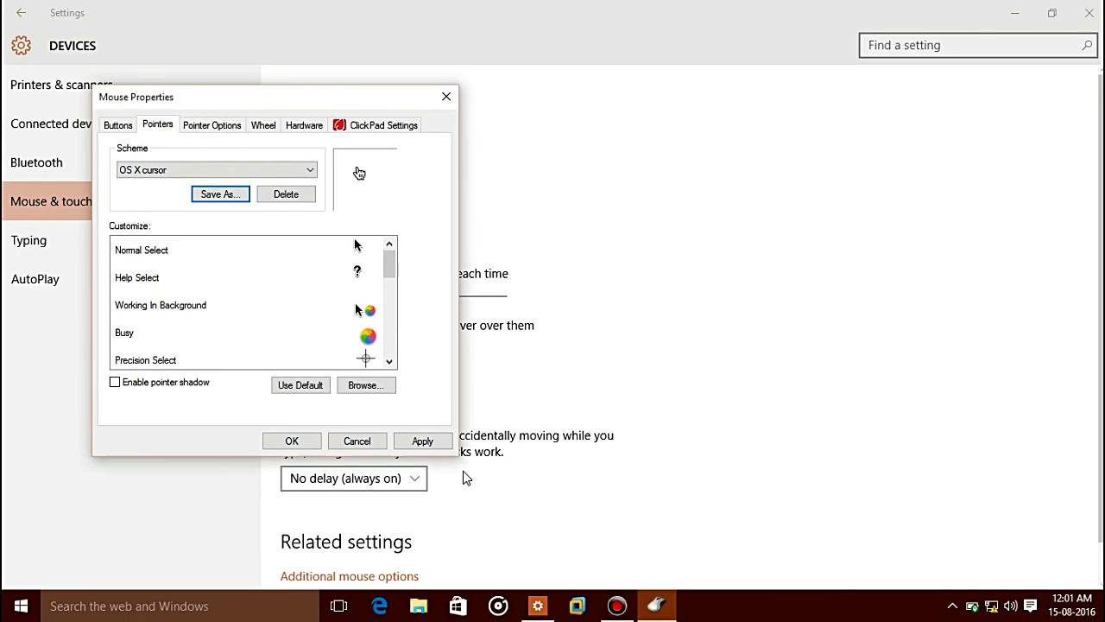
{"action": "left_click", "coordinate": [431, 446]}
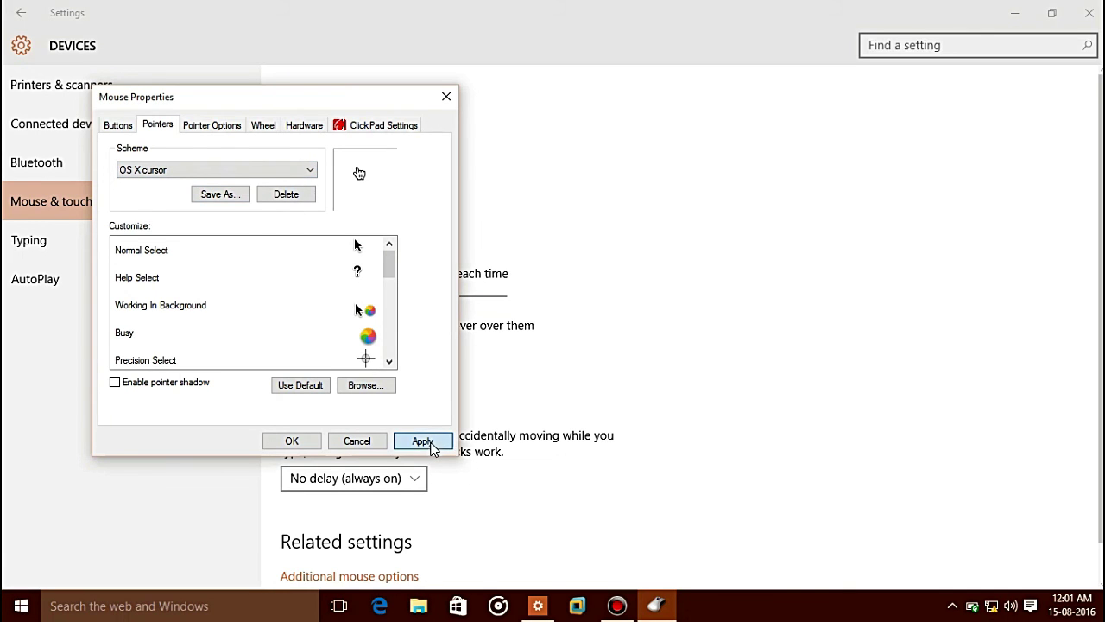
{"action": "left_click", "coordinate": [314, 440]}
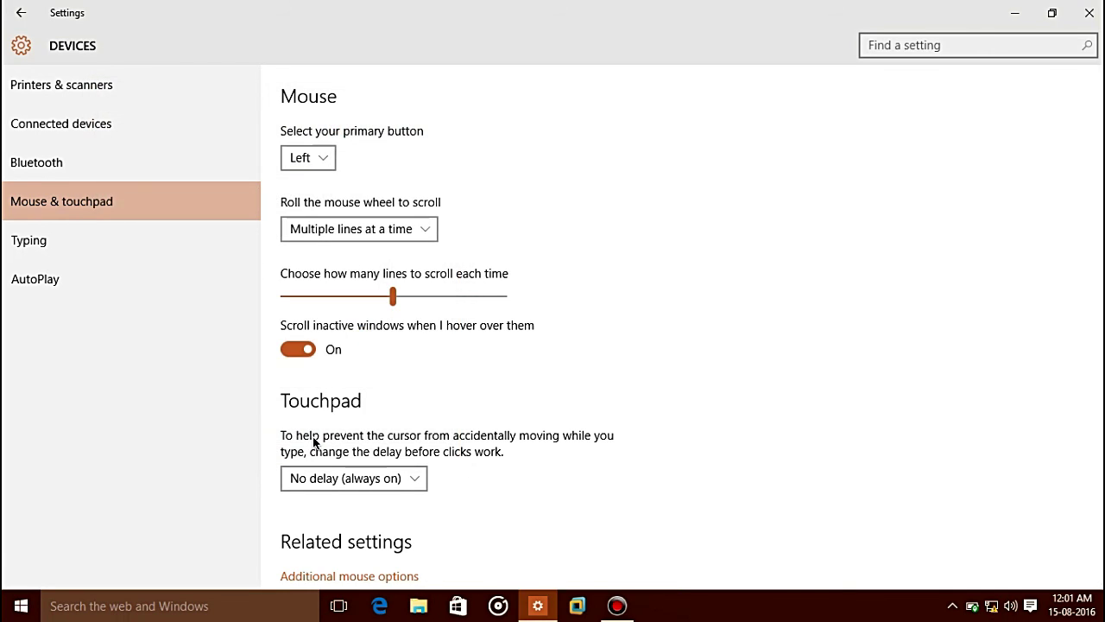
{"action": "left_click", "coordinate": [1014, 13]}
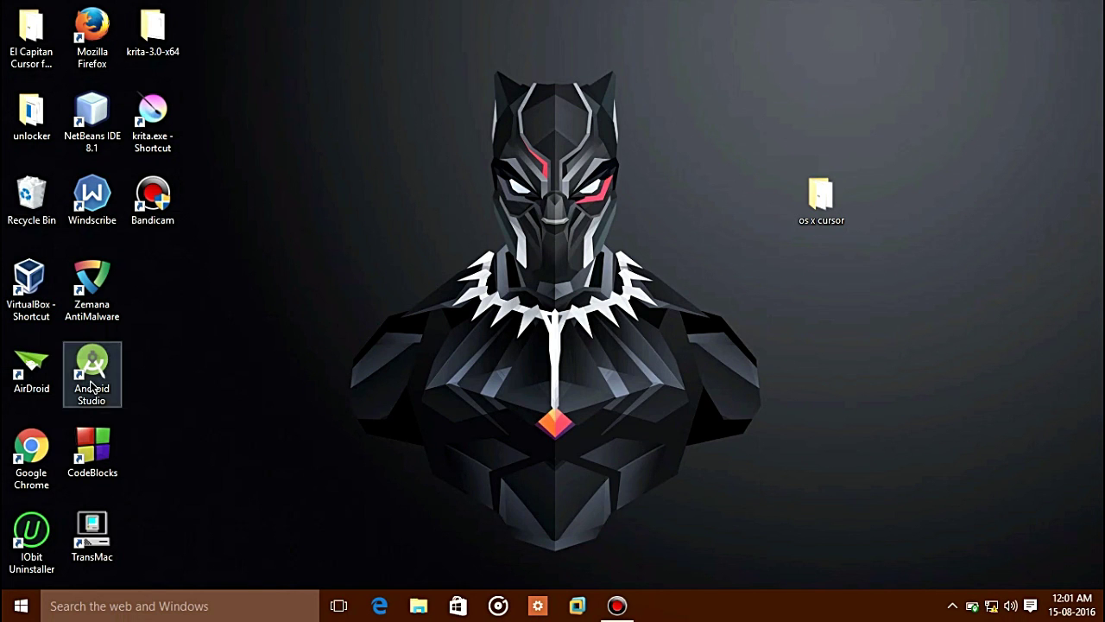
Launch Android Studio from its desktop shortcut
{"action": "double_click", "coordinate": [92, 386]}
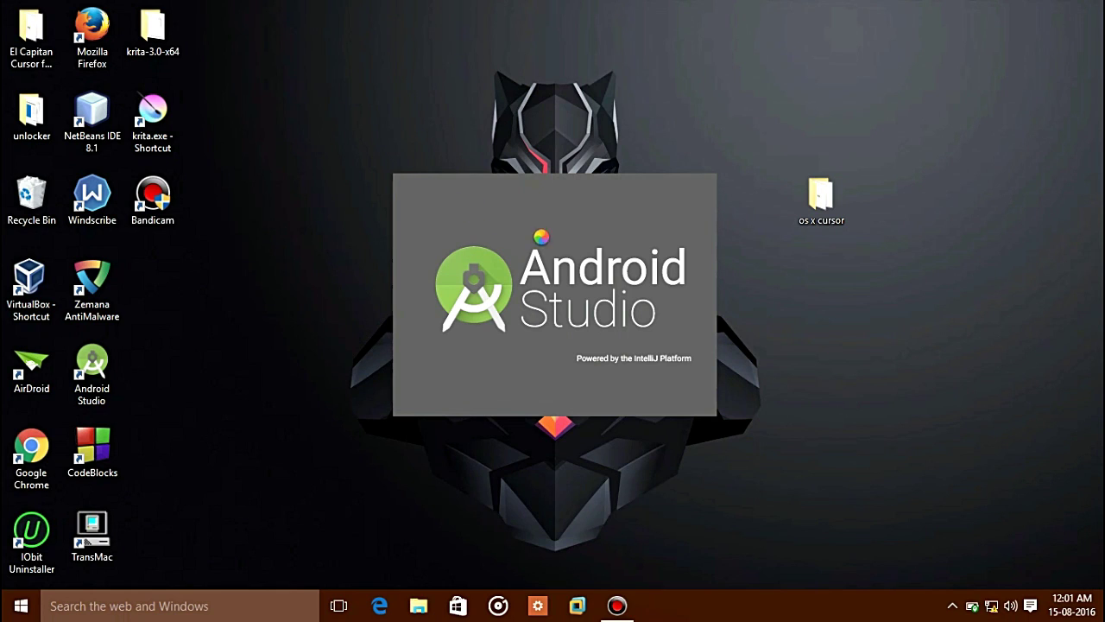